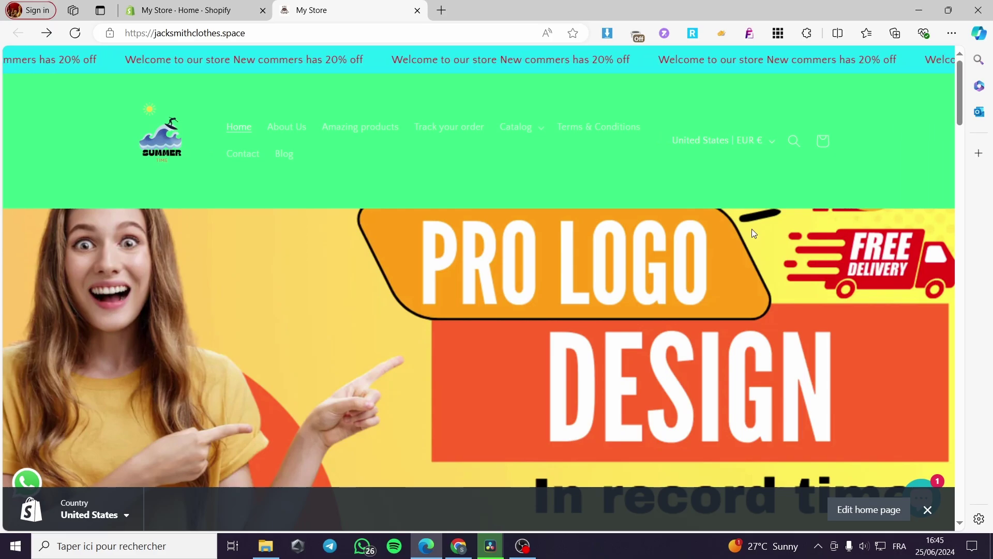
Leave the storefront for the admin, going via Products back to the Home dashboard
scroll(917, 293, down, 4)
scroll(921, 289, down, 4)
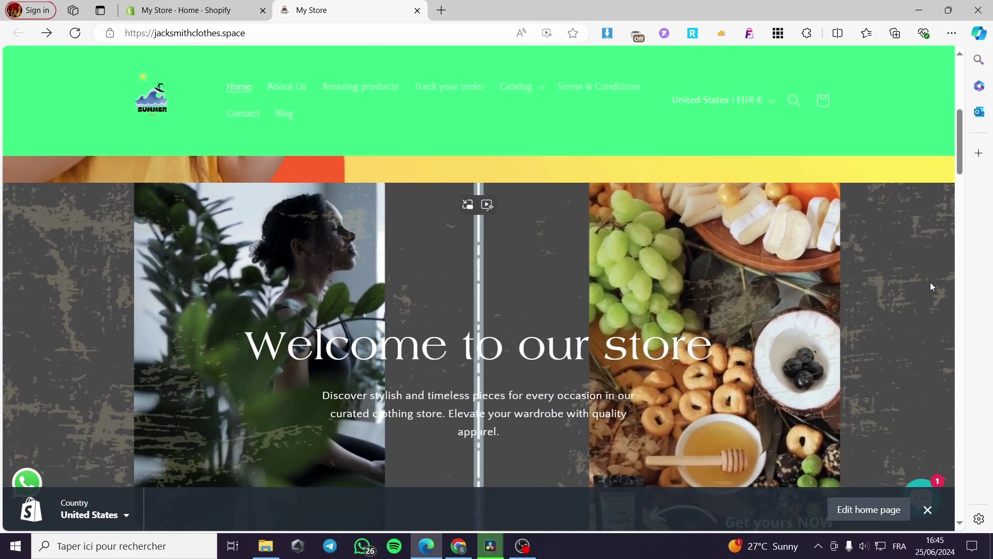
scroll(916, 293, up, 8)
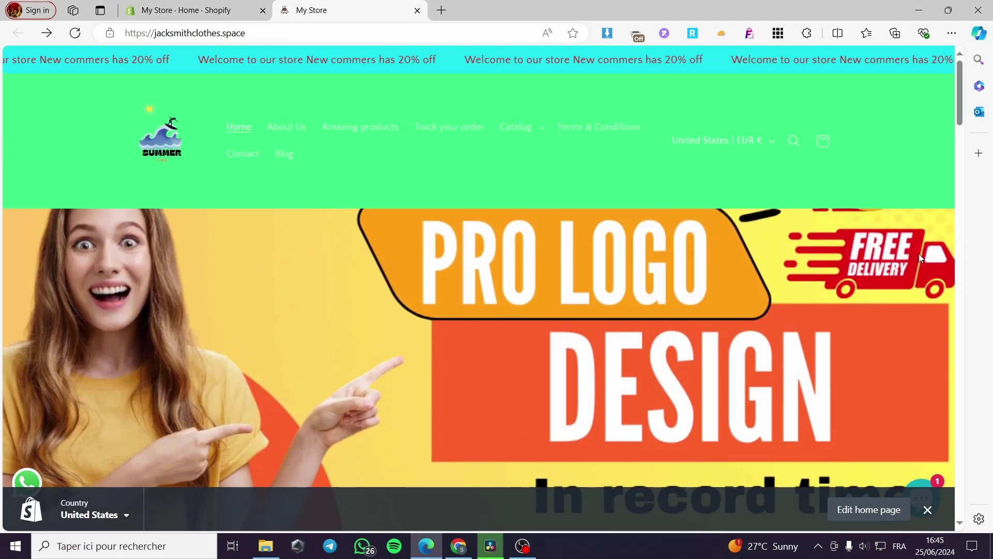
click(186, 10)
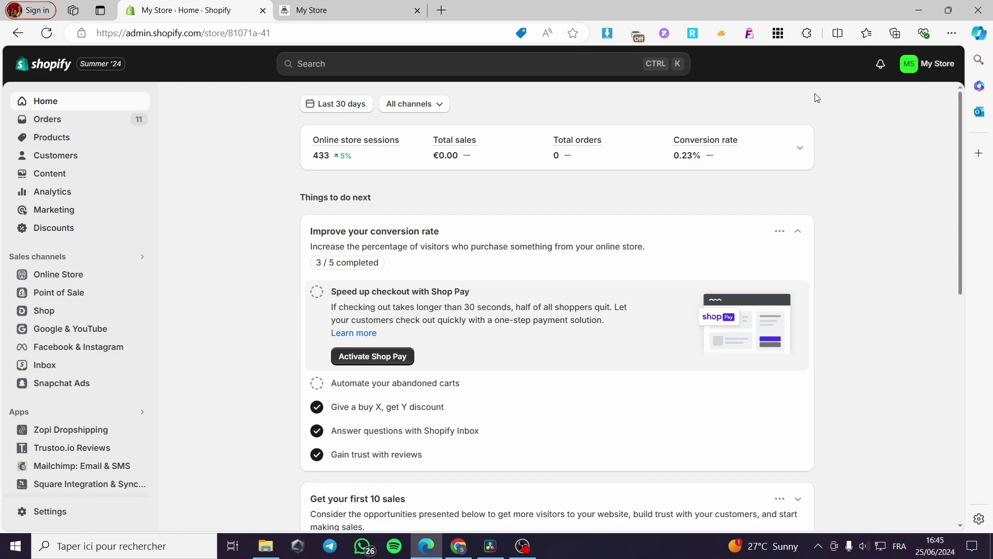
click(50, 136)
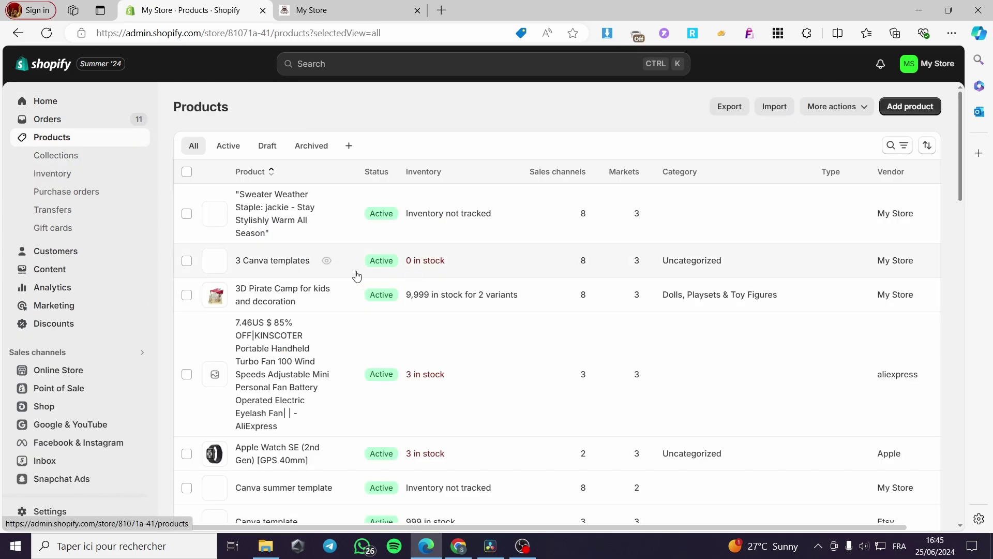
click(46, 101)
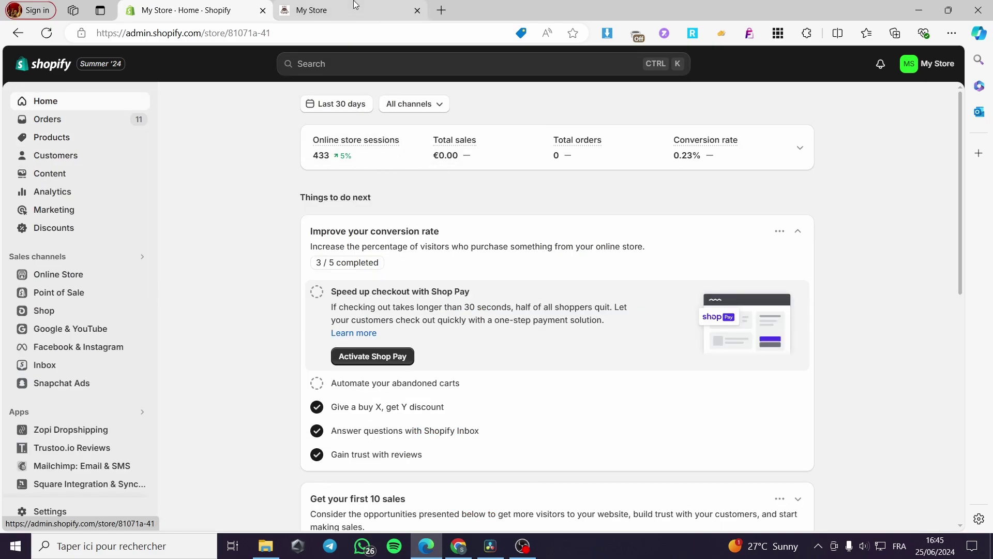
mouse_move(355, 5)
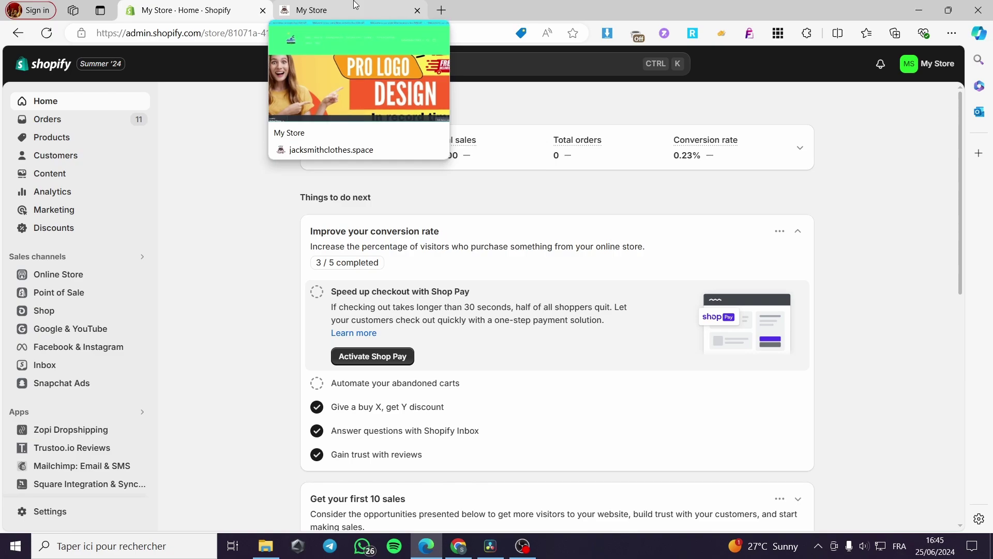
Return to the live storefront and scroll to its product grid
click(356, 4)
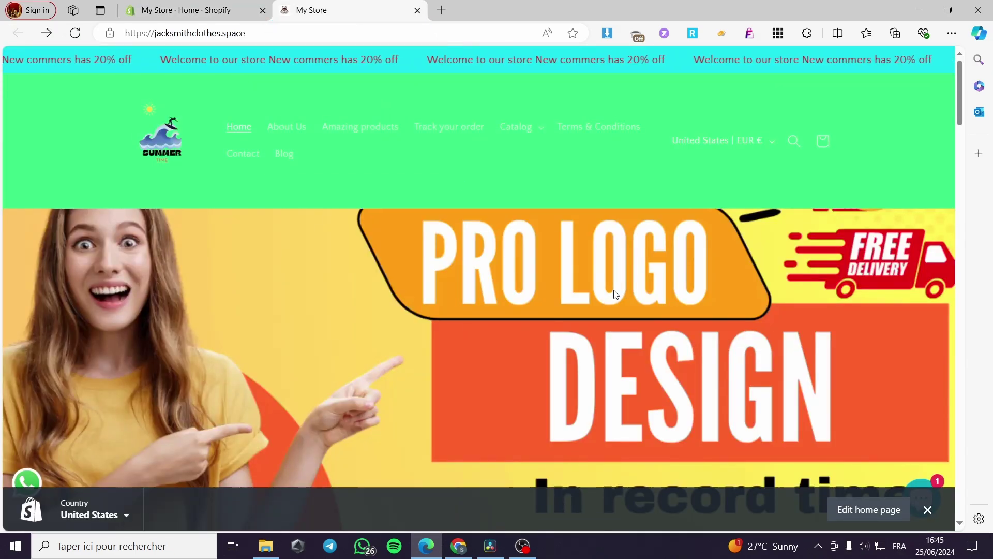
scroll(615, 294, down, 10)
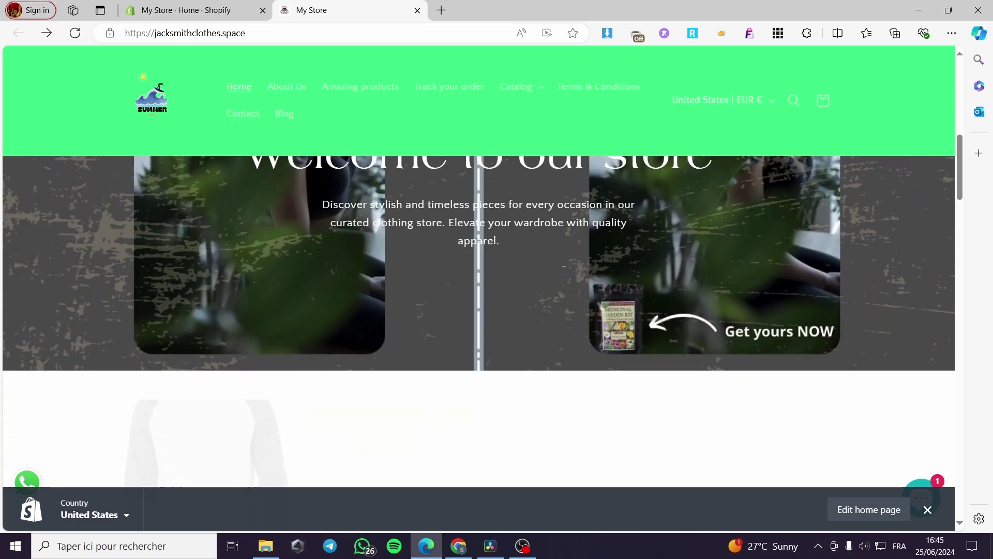
scroll(564, 269, down, 4)
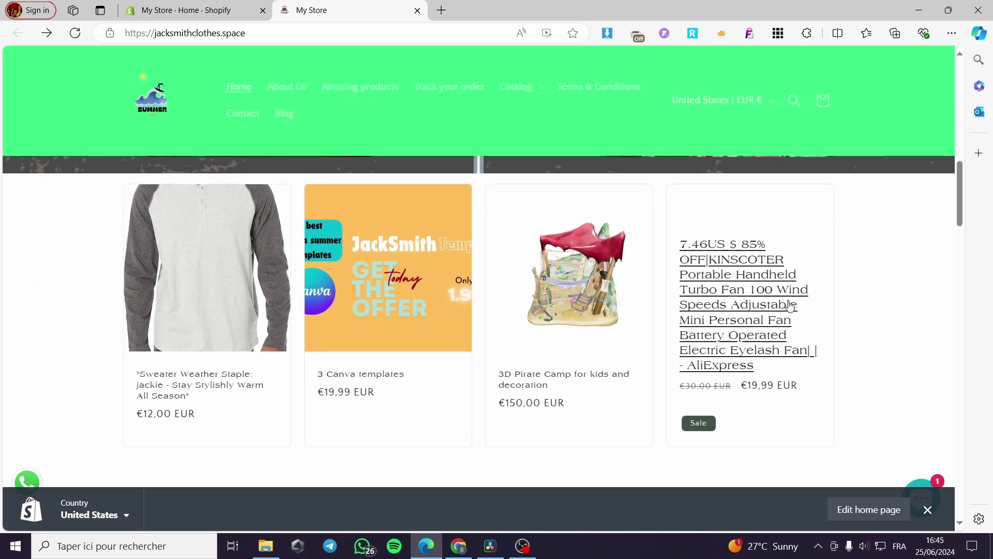
scroll(896, 328, down, 5)
scroll(903, 321, up, 6)
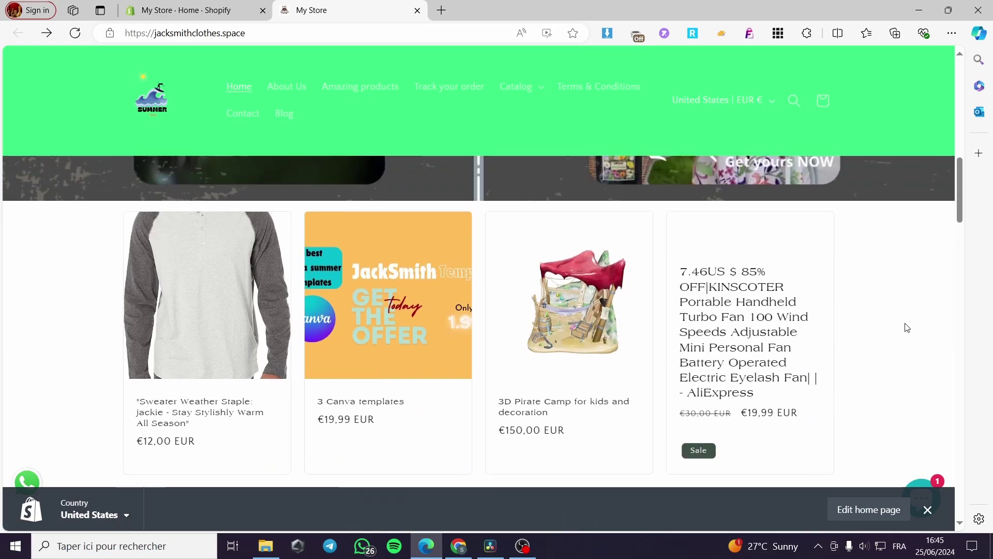
scroll(880, 328, up, 1)
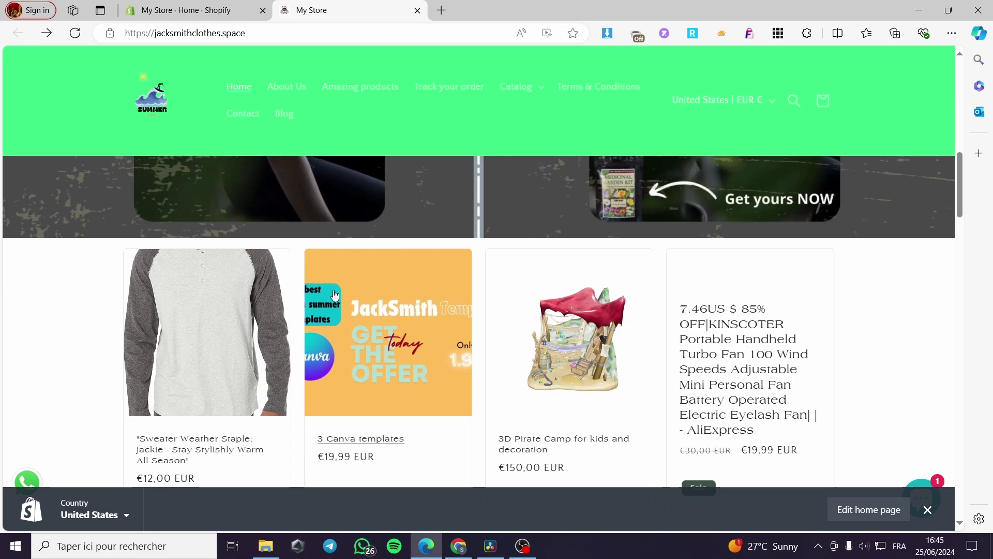
Open the Sweater Weather Staple product page and scroll down to its related products
click(215, 366)
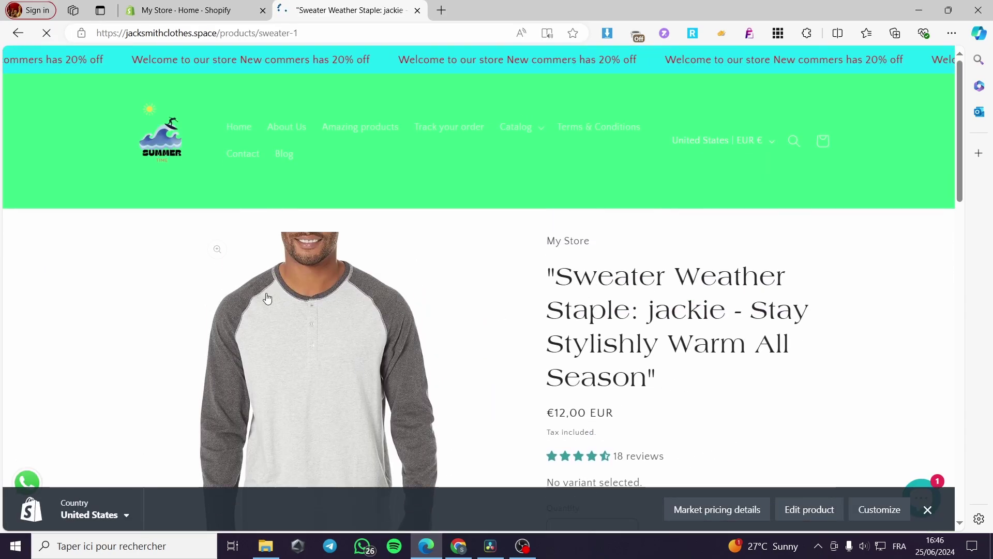
scroll(613, 267, down, 3)
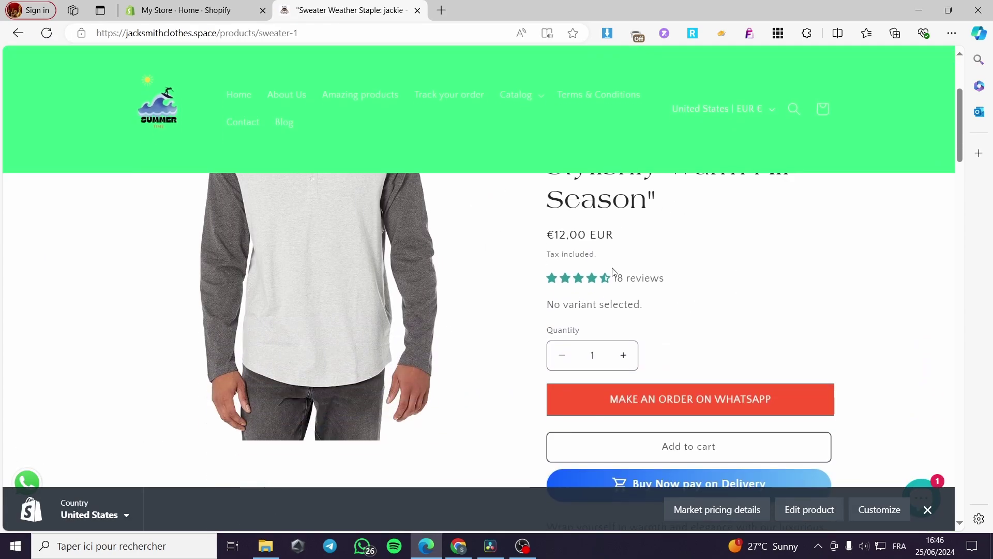
scroll(613, 268, down, 5)
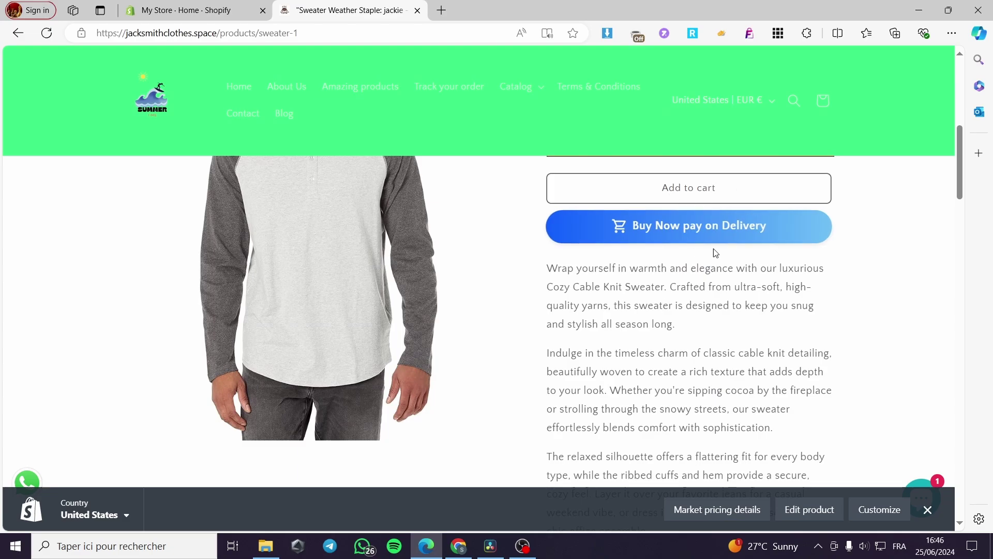
scroll(715, 253, down, 10)
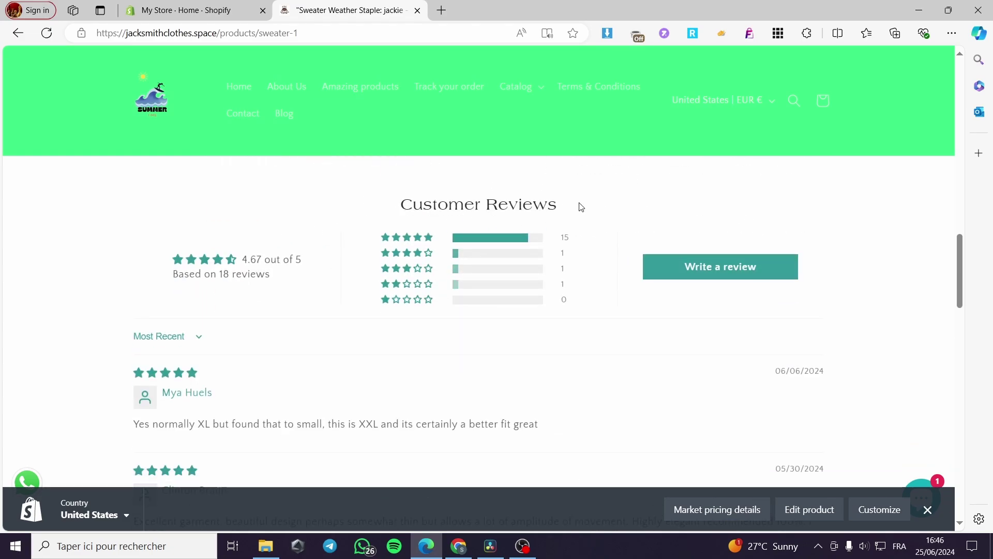
scroll(91, 326, down, 7)
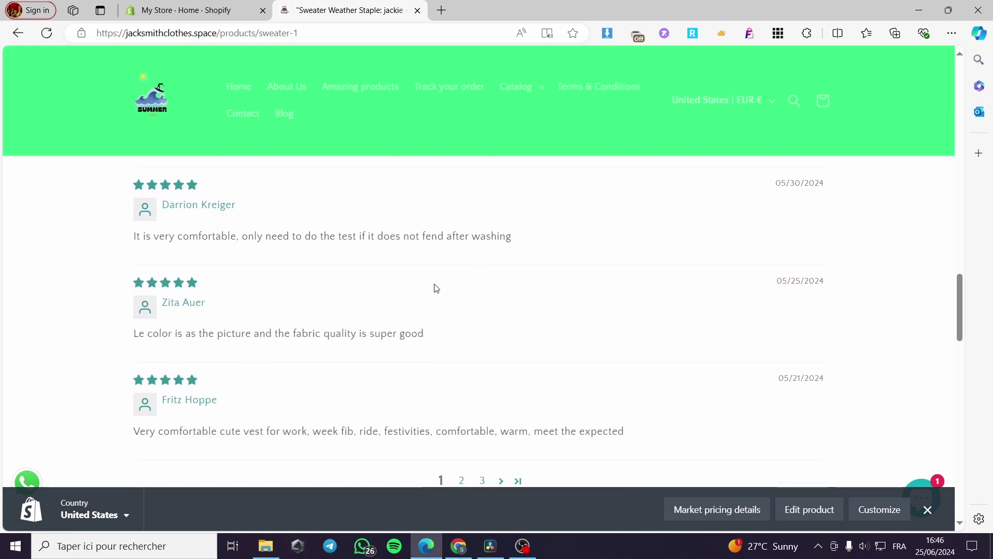
scroll(436, 288, down, 5)
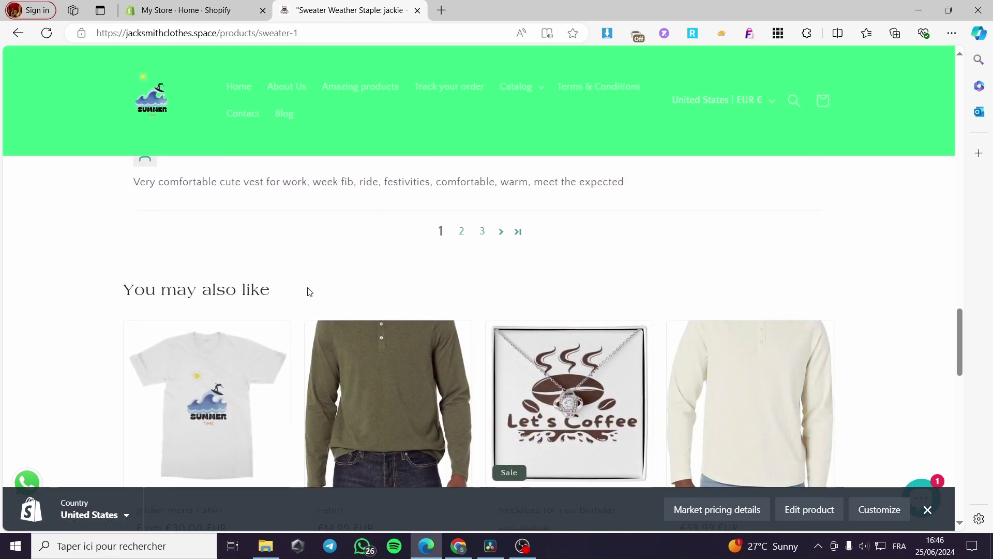
scroll(729, 393, down, 2)
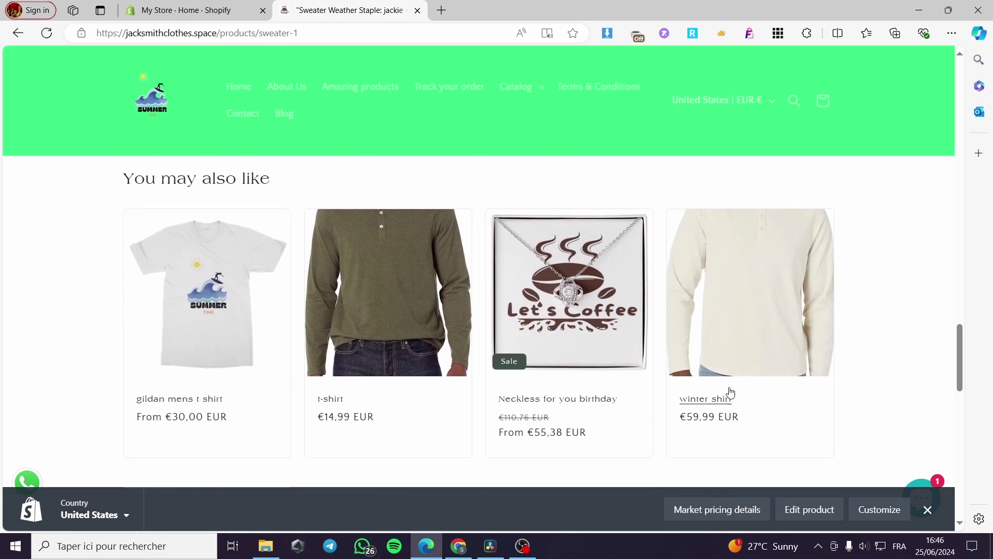
scroll(719, 396, up, 7)
From the store home page, open and scroll through the 3D Pirate Camp product page
click(18, 32)
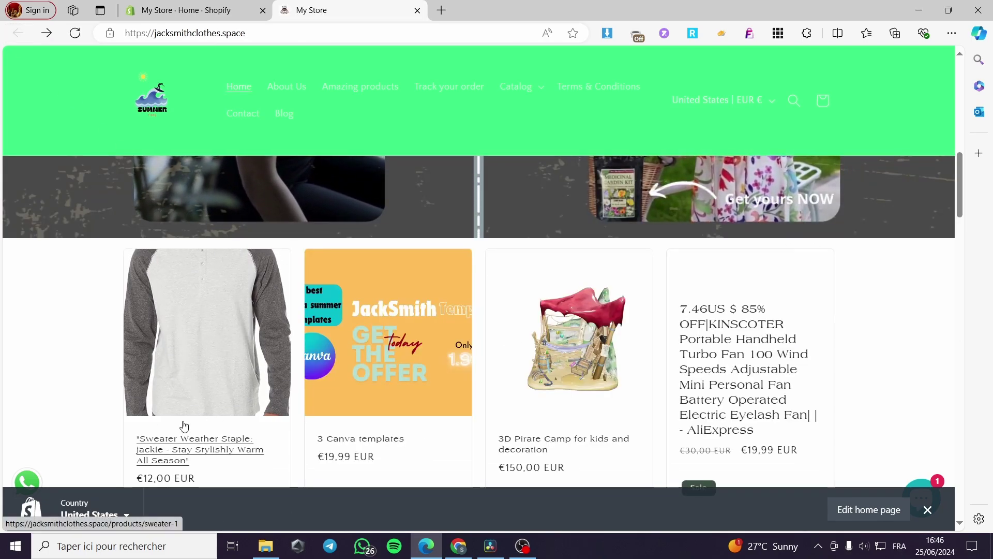
scroll(390, 382, down, 3)
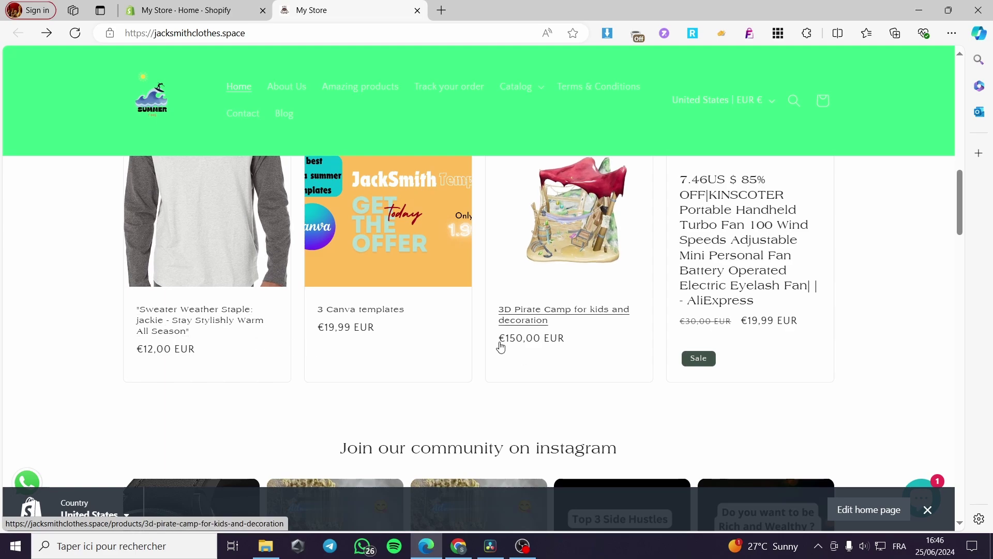
click(553, 319)
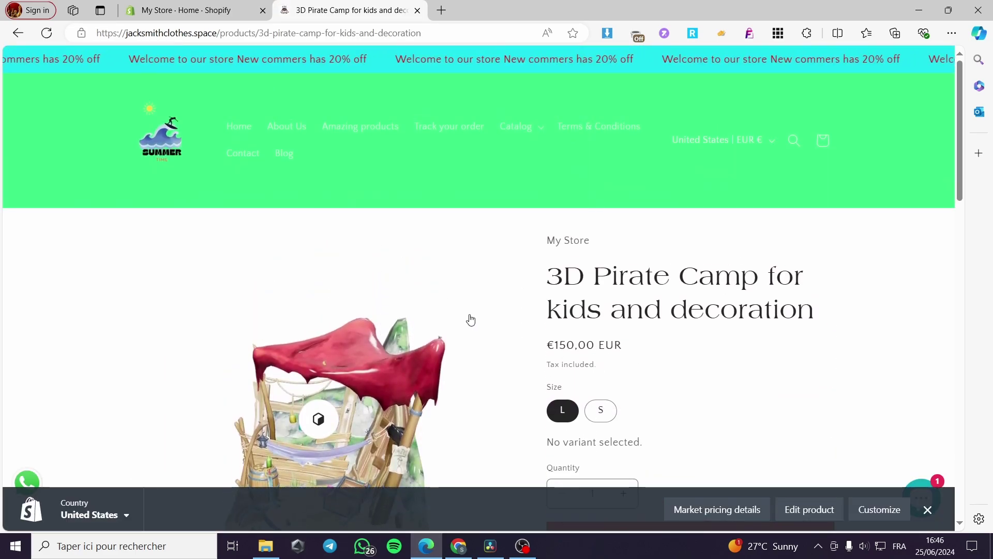
scroll(768, 238, down, 10)
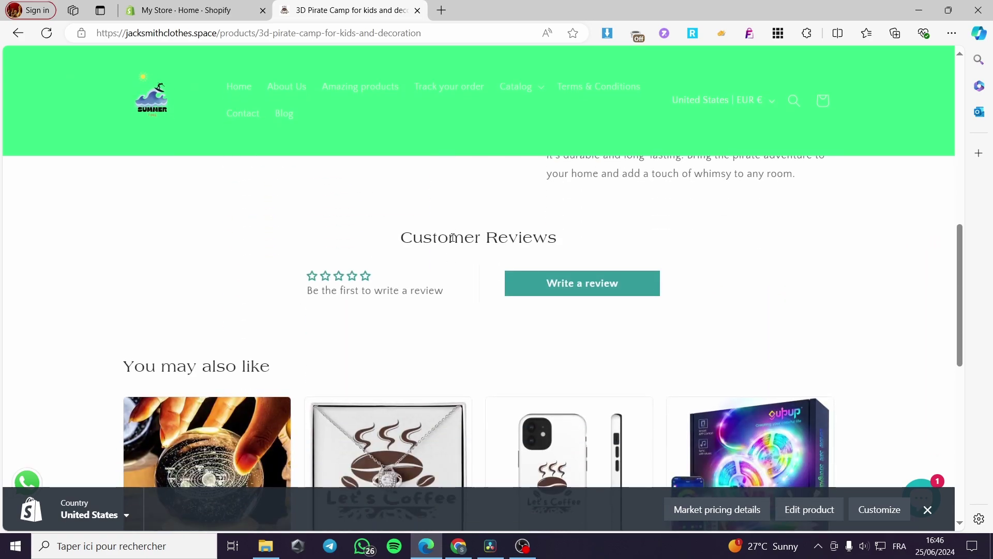
scroll(453, 238, down, 2)
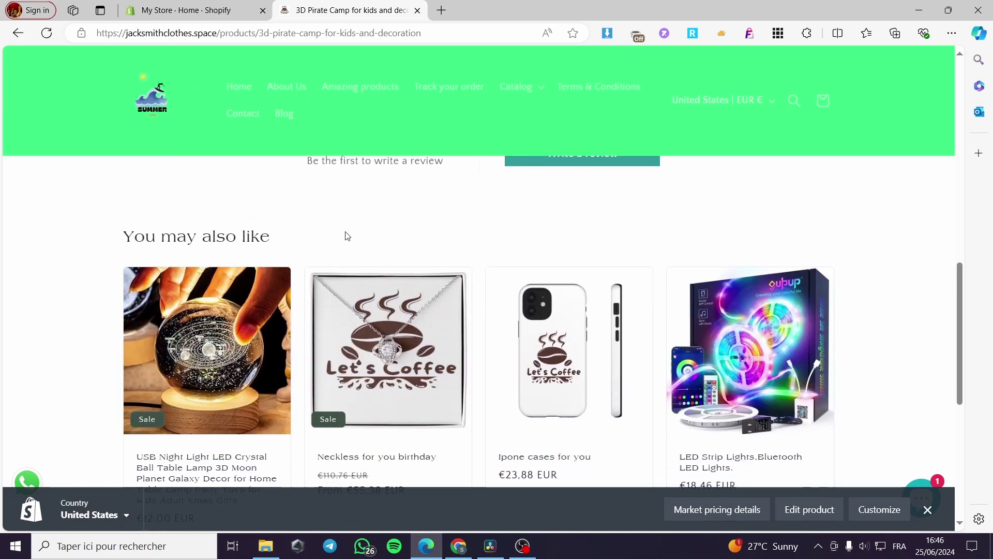
scroll(378, 235, down, 5)
scroll(455, 271, up, 1)
scroll(426, 263, up, 3)
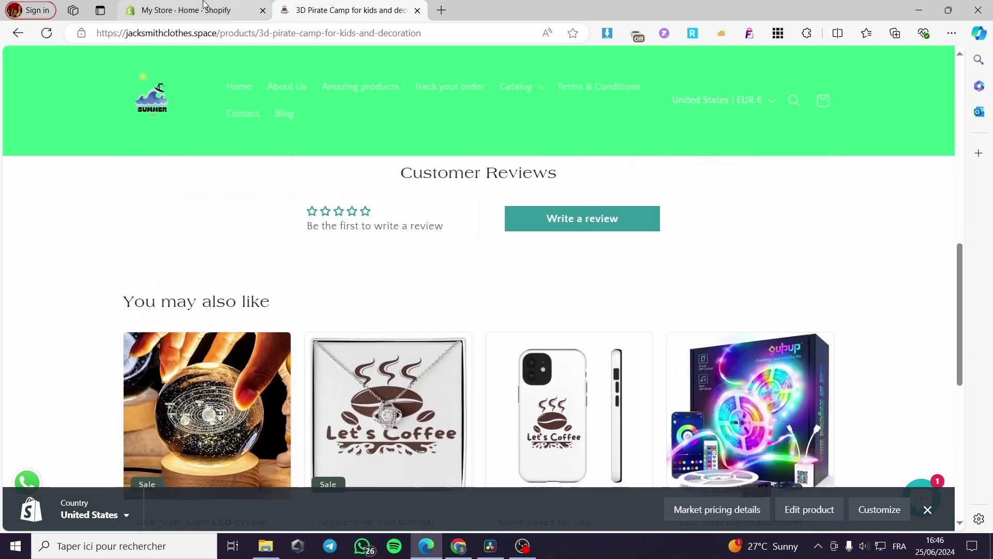
click(197, 10)
click(333, 6)
Open the Oval Acrylic Mixed Shape Rhinestone Ring page and scroll to Customer Reviews and You may also like
click(17, 32)
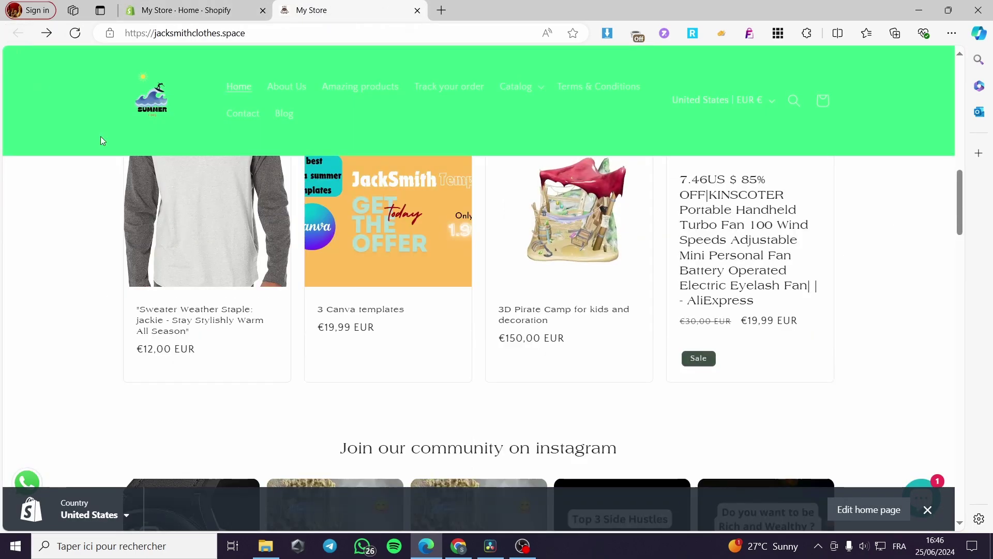
scroll(820, 324, down, 10)
scroll(776, 323, down, 2)
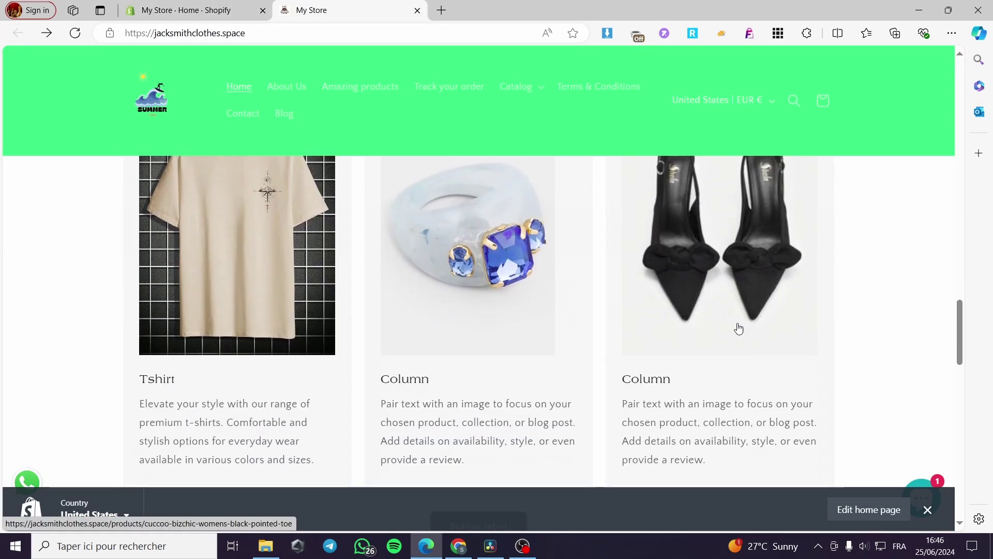
click(493, 263)
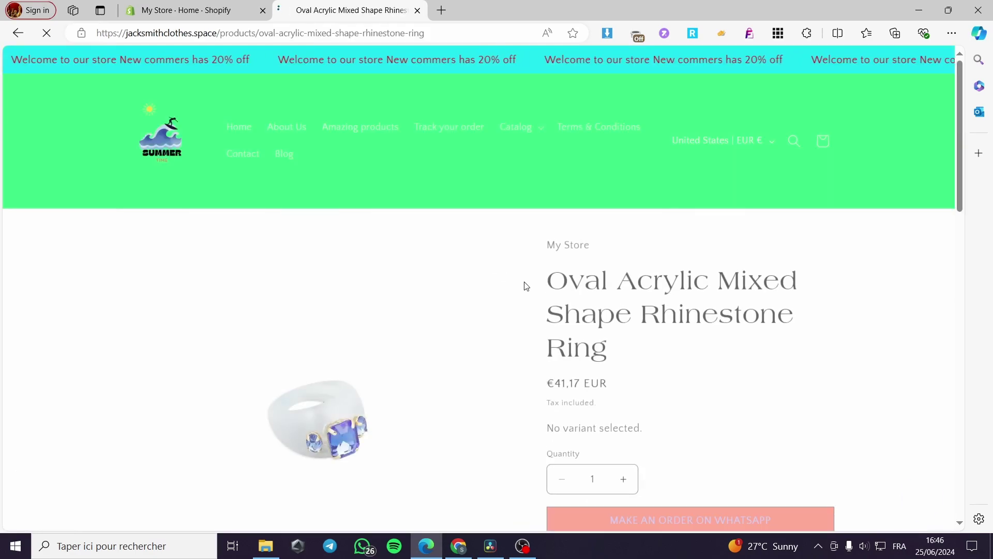
scroll(588, 298, down, 3)
scroll(617, 293, down, 1)
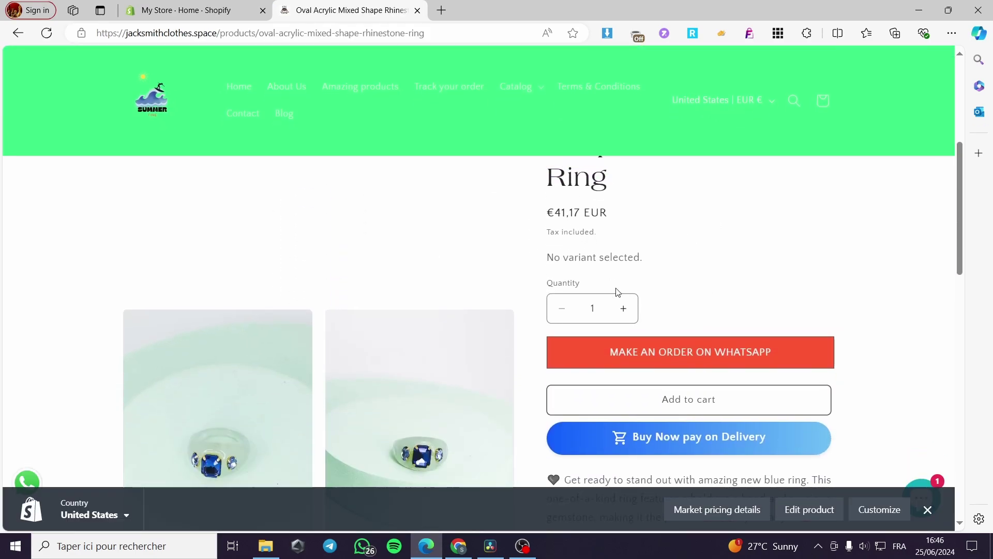
scroll(598, 242, down, 8)
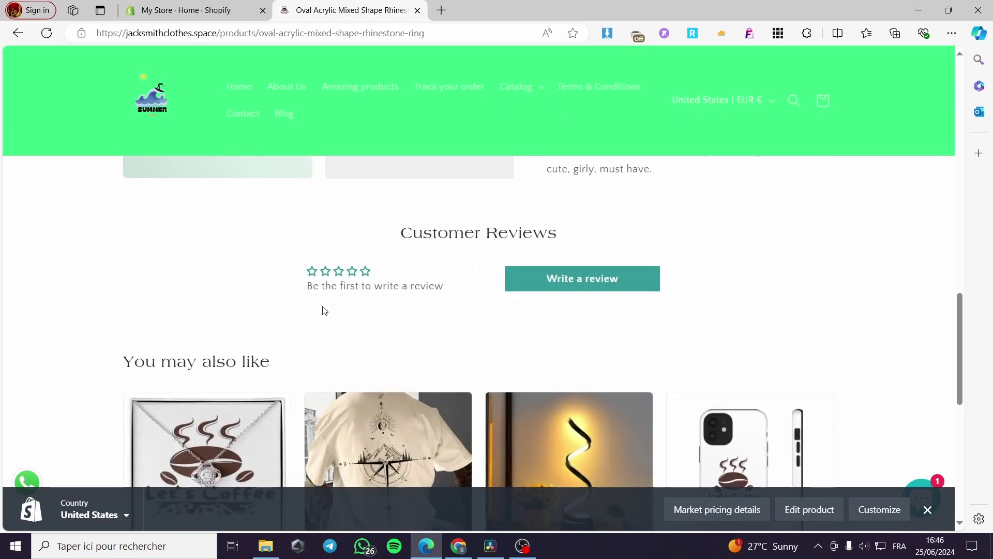
scroll(369, 352, down, 2)
scroll(280, 384, up, 4)
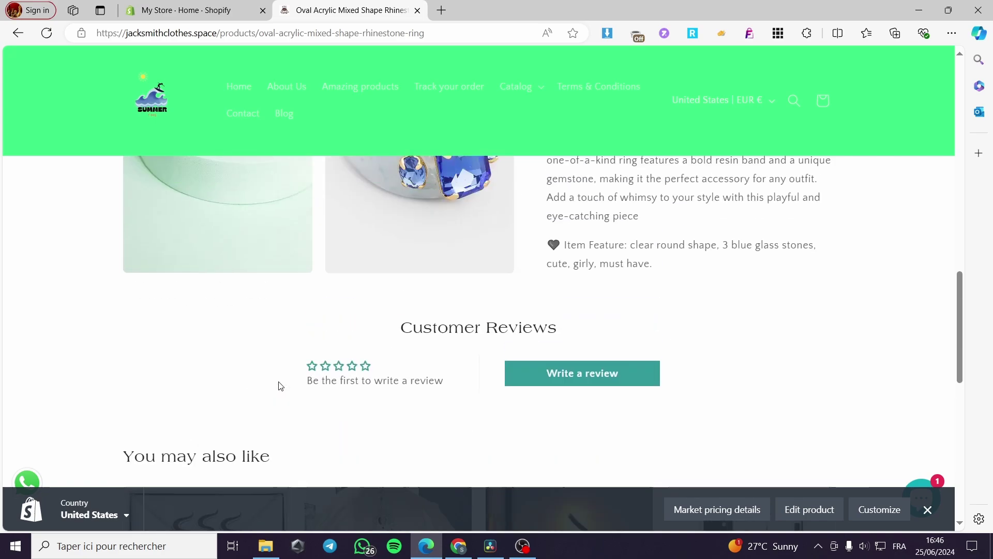
scroll(310, 422, down, 2)
scroll(335, 261, up, 10)
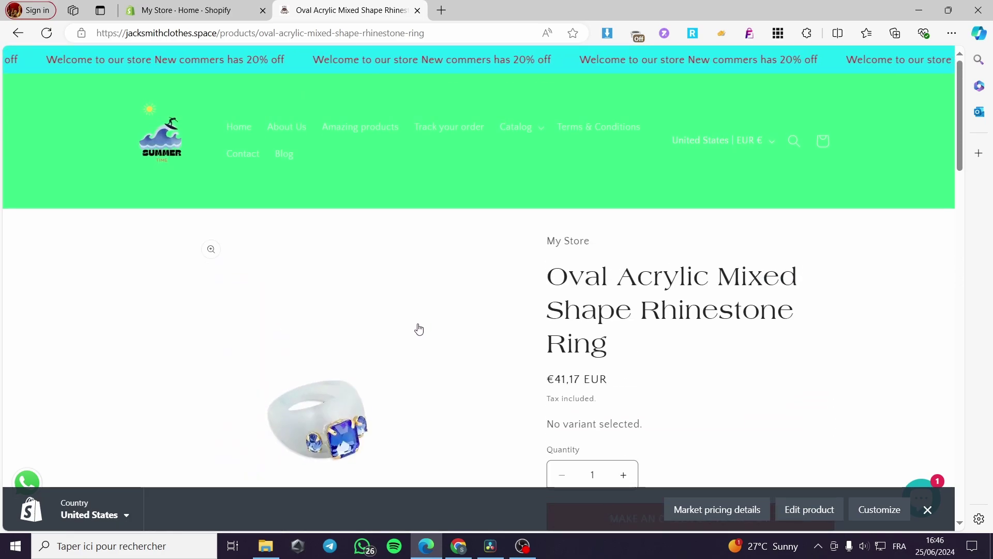
scroll(465, 331, down, 2)
scroll(531, 352, down, 8)
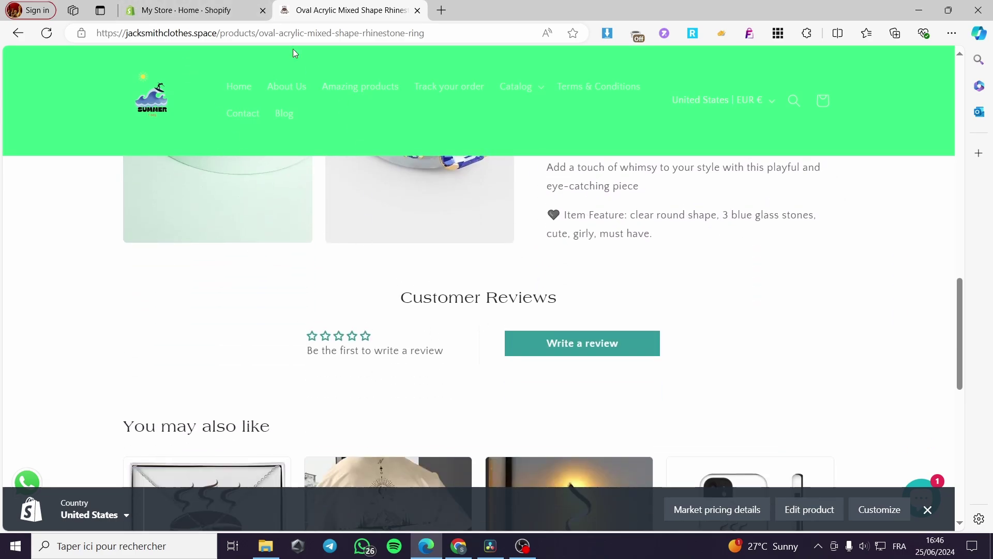
Go to the admin's Online Store themes page and scroll to the current Craft theme card
click(181, 6)
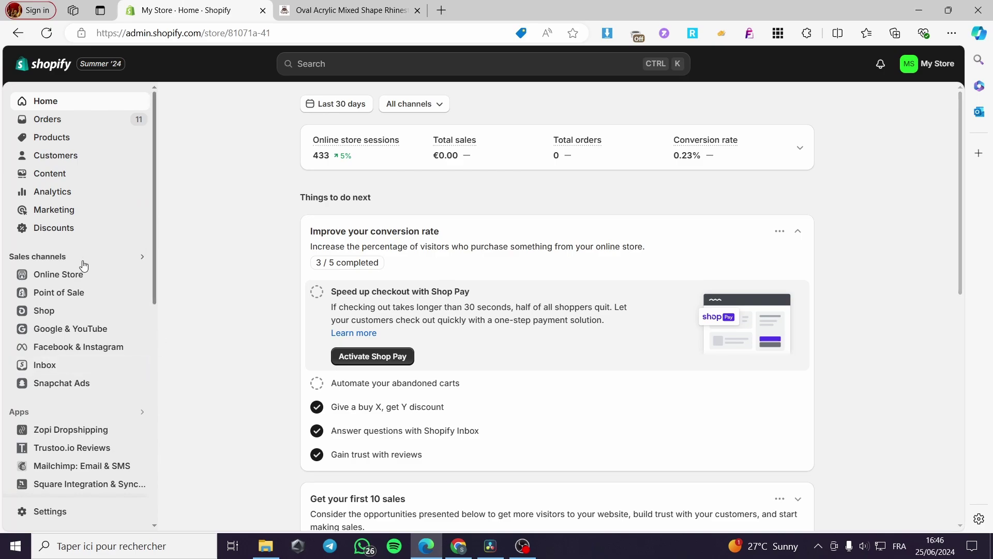
click(76, 279)
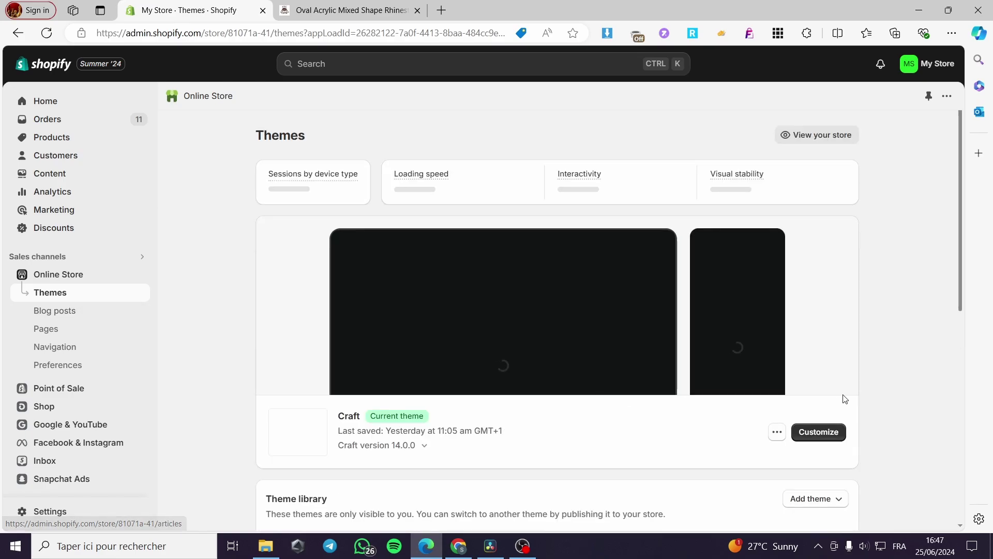
scroll(901, 412, down, 2)
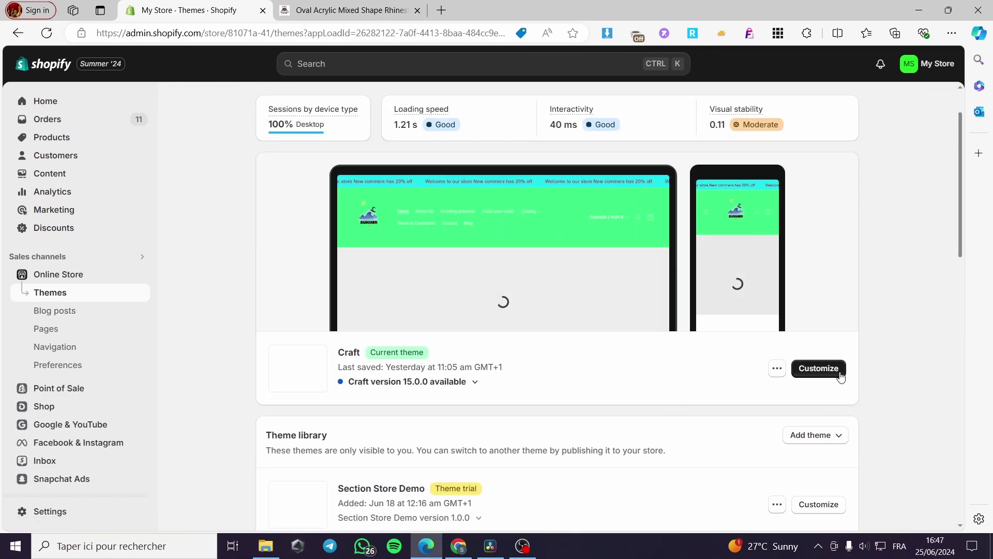
Launch the Craft theme editor, dismiss the chat widget, and show the page and template selector
click(832, 375)
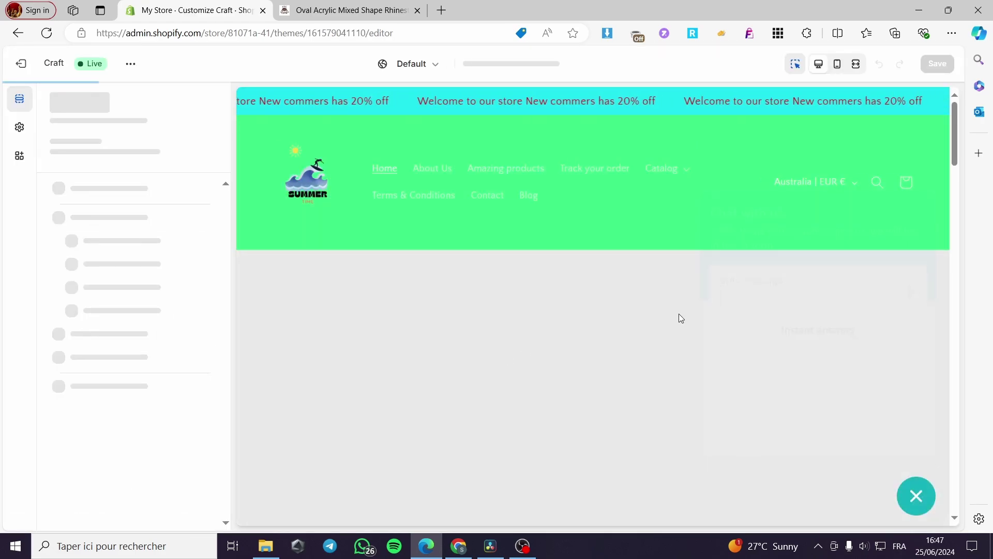
click(924, 500)
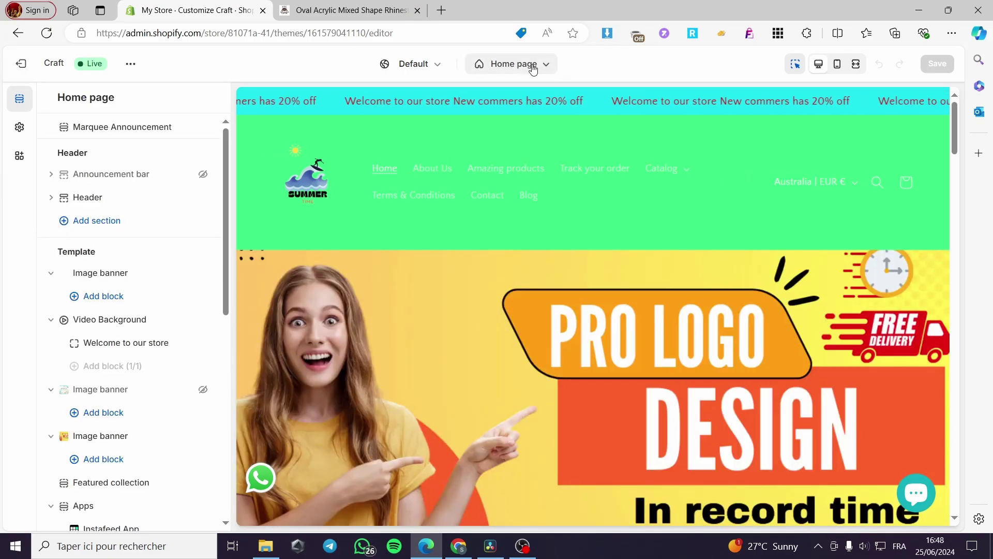
click(514, 66)
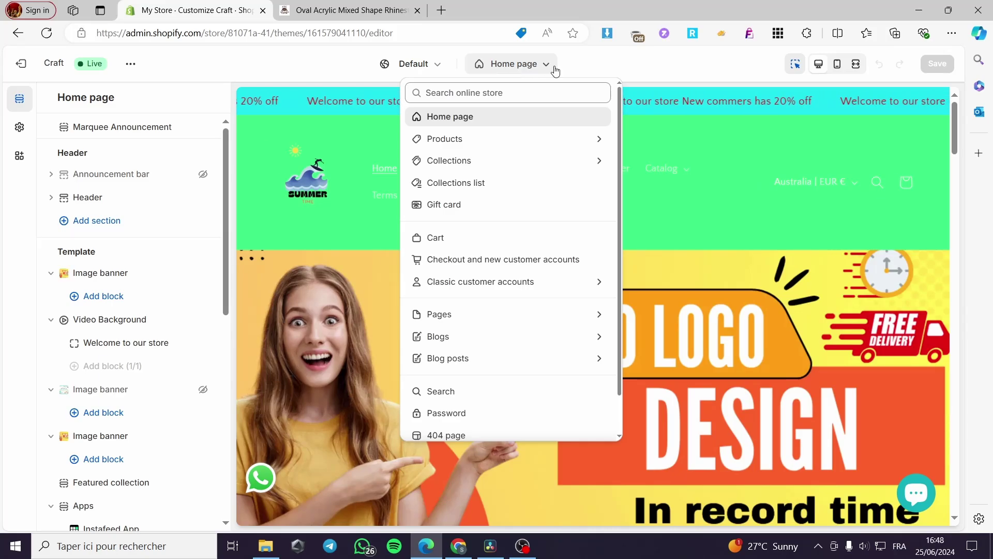
List the product templates and start Create template from the bottom of the list
click(489, 146)
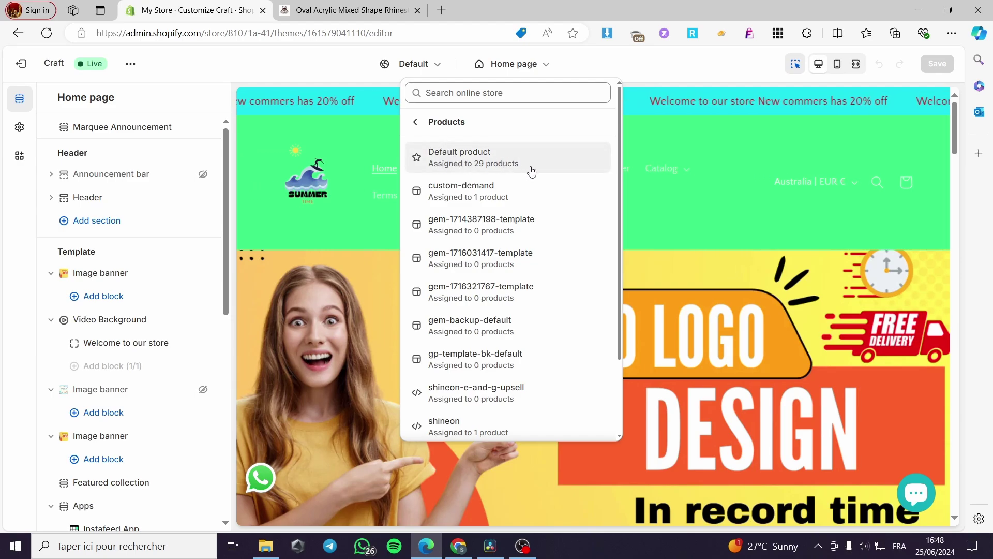
scroll(508, 163, down, 3)
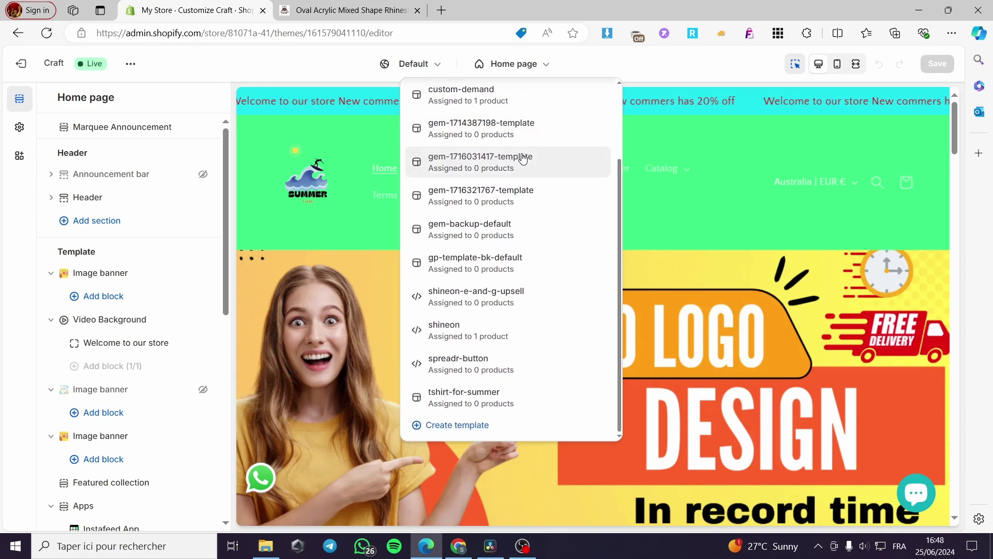
scroll(523, 155, up, 3)
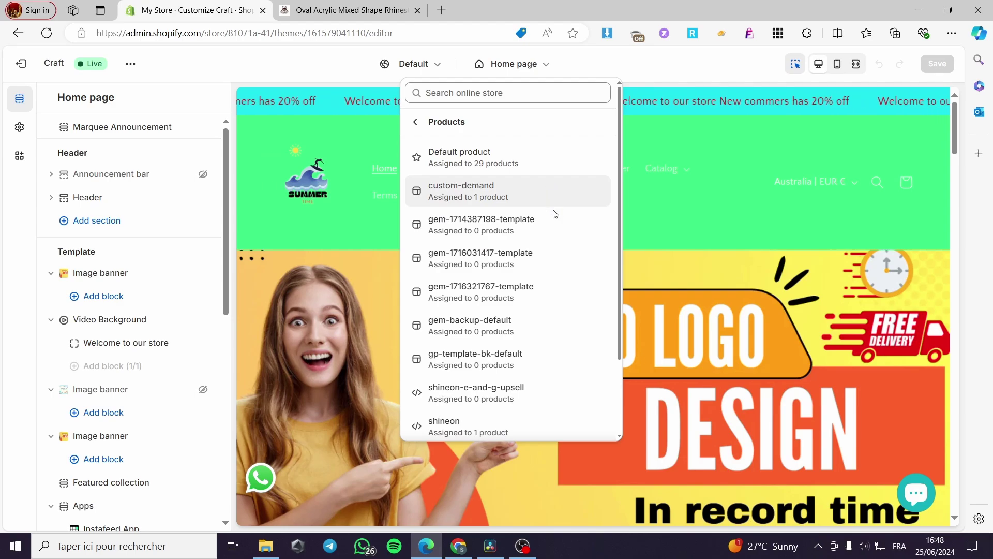
scroll(530, 193, down, 2)
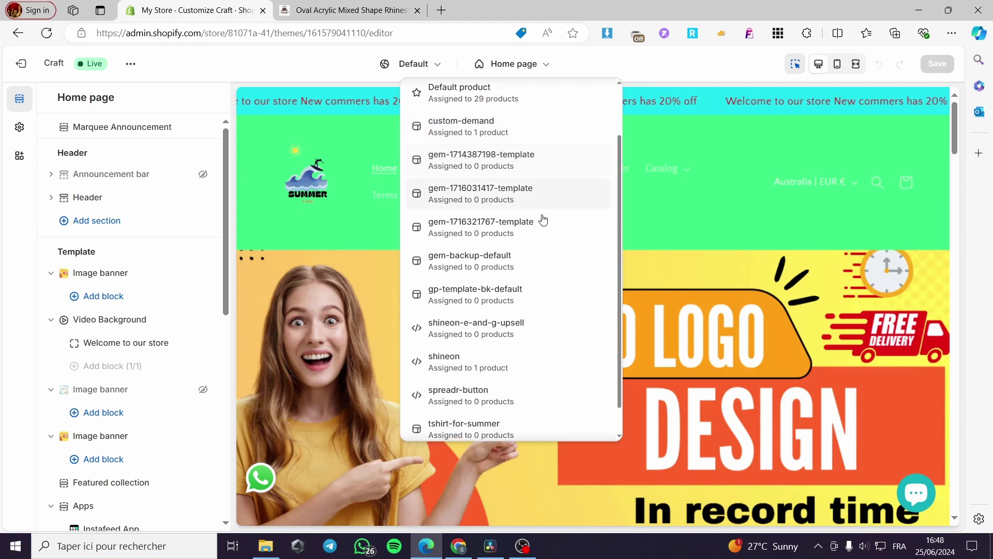
scroll(543, 219, up, 2)
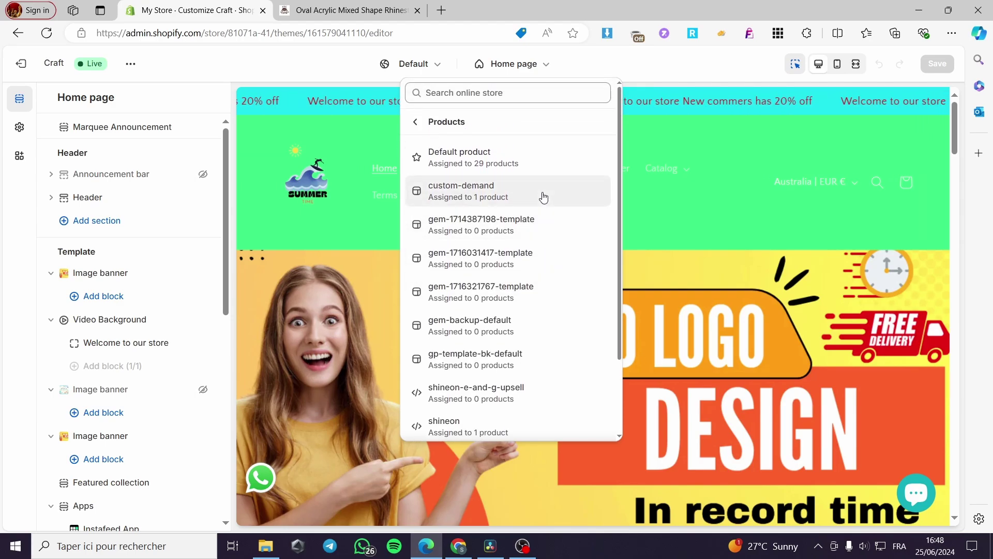
scroll(528, 197, down, 2)
scroll(524, 171, up, 2)
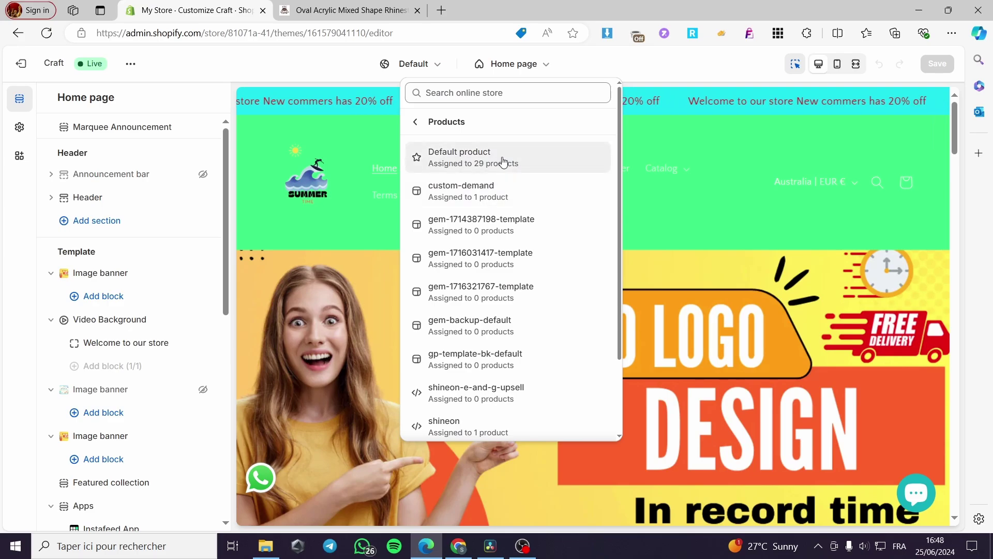
scroll(507, 163, down, 1)
scroll(508, 164, down, 1)
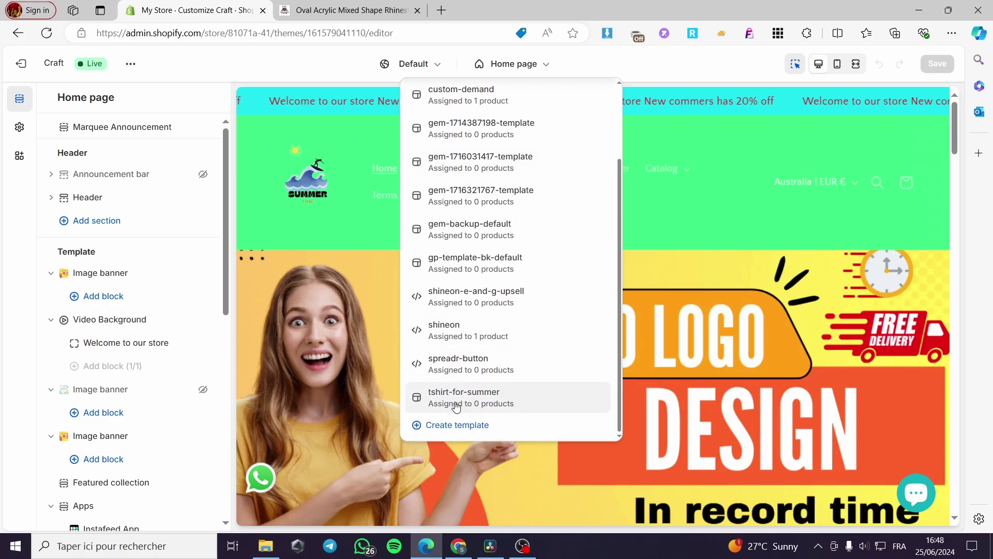
click(462, 431)
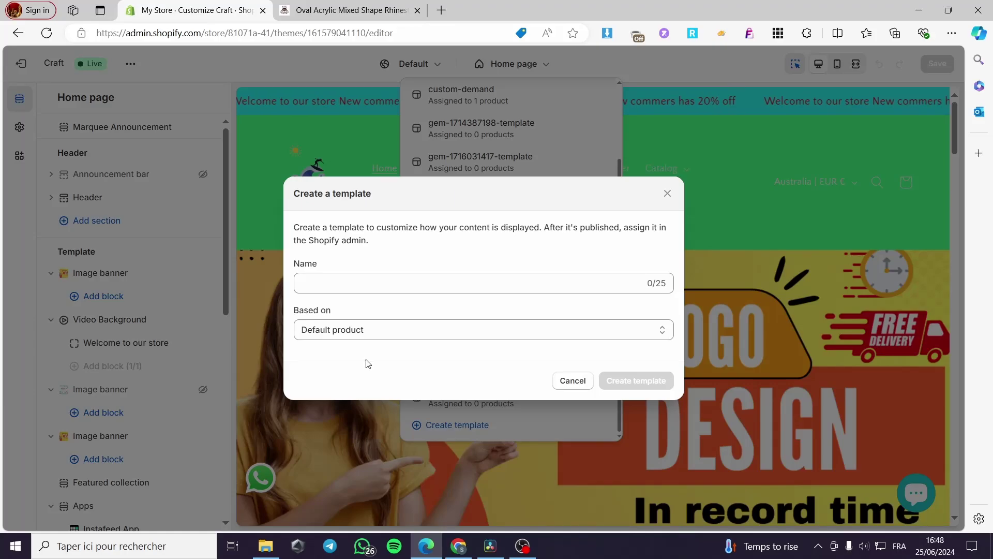
Name the template 'custom sweater', keep Default product as its base, and create it
click(384, 283)
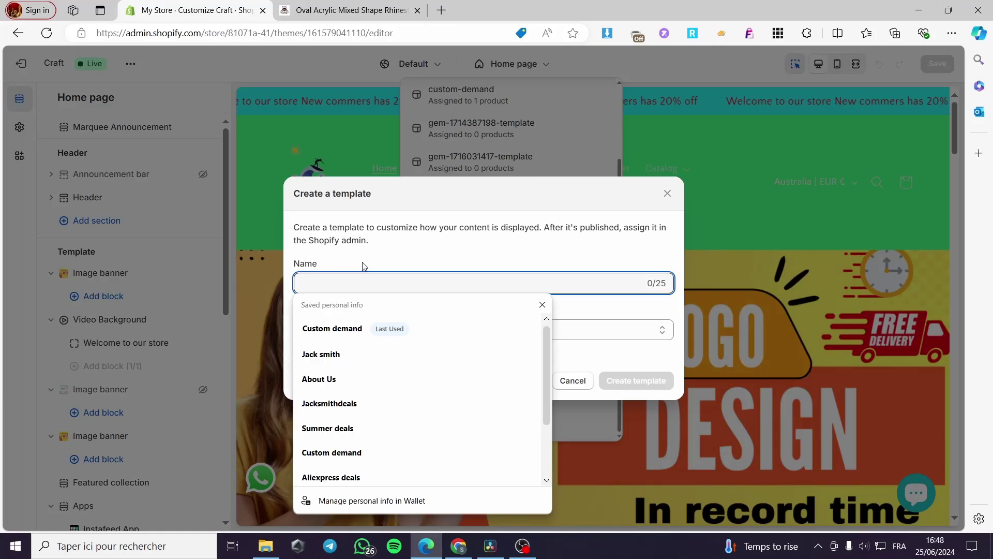
text(custom)
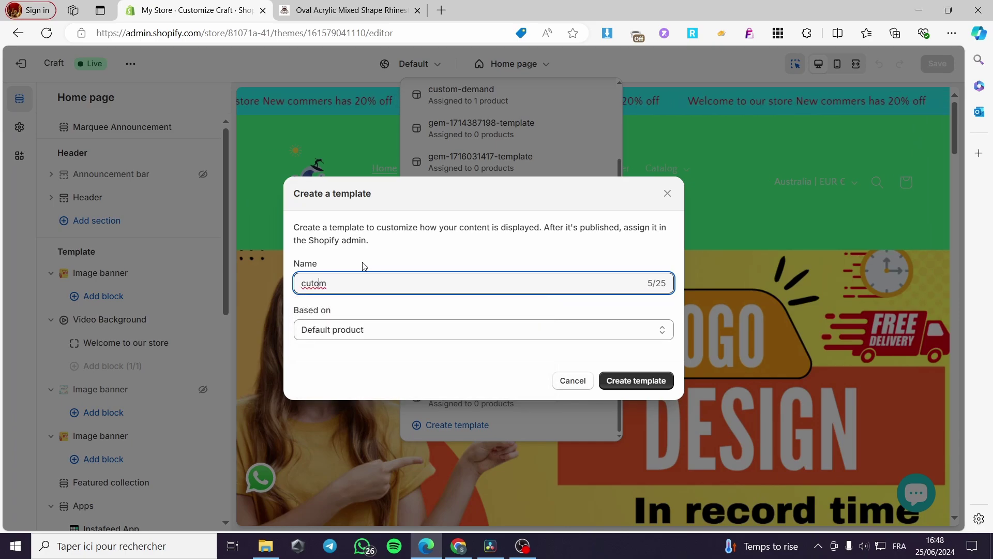
text( sweater)
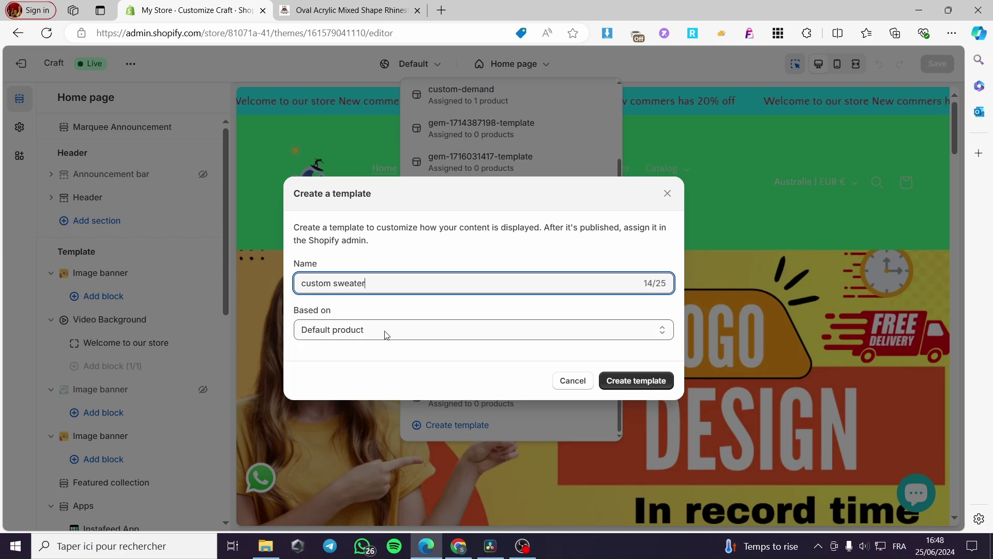
click(626, 330)
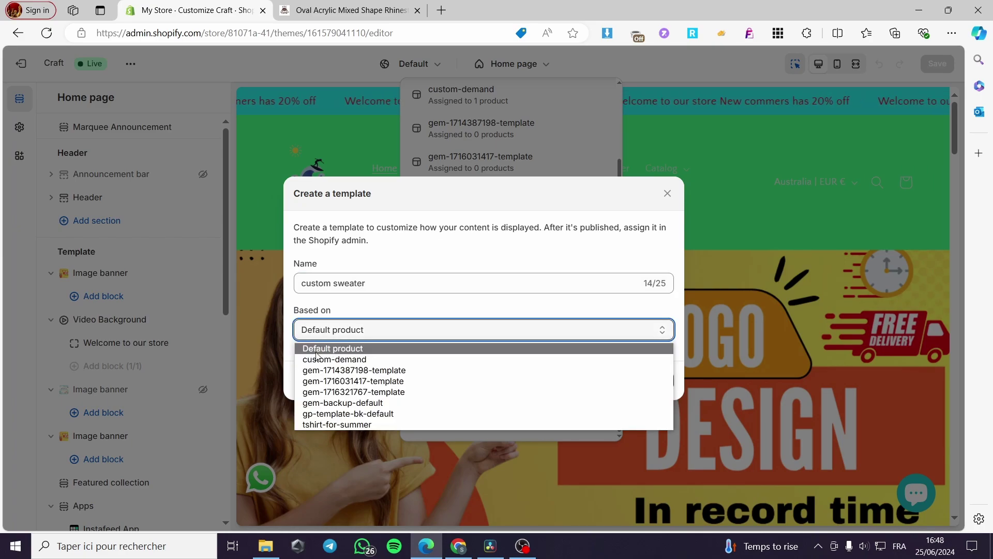
click(334, 350)
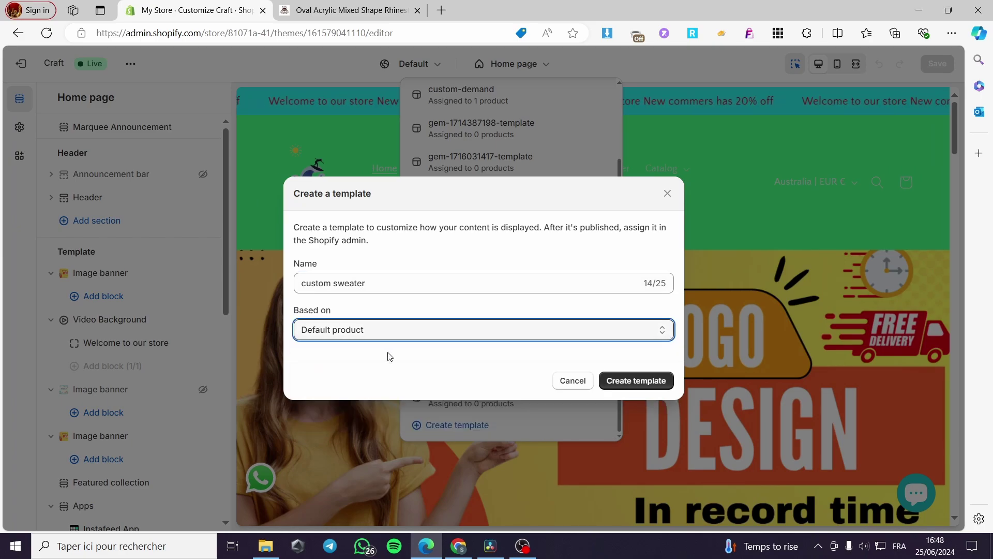
click(635, 383)
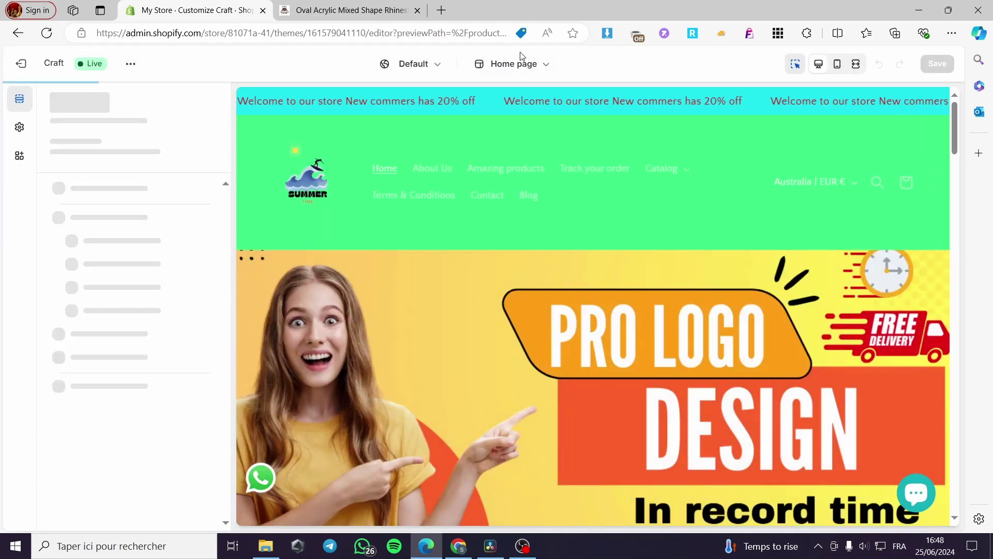
click(538, 63)
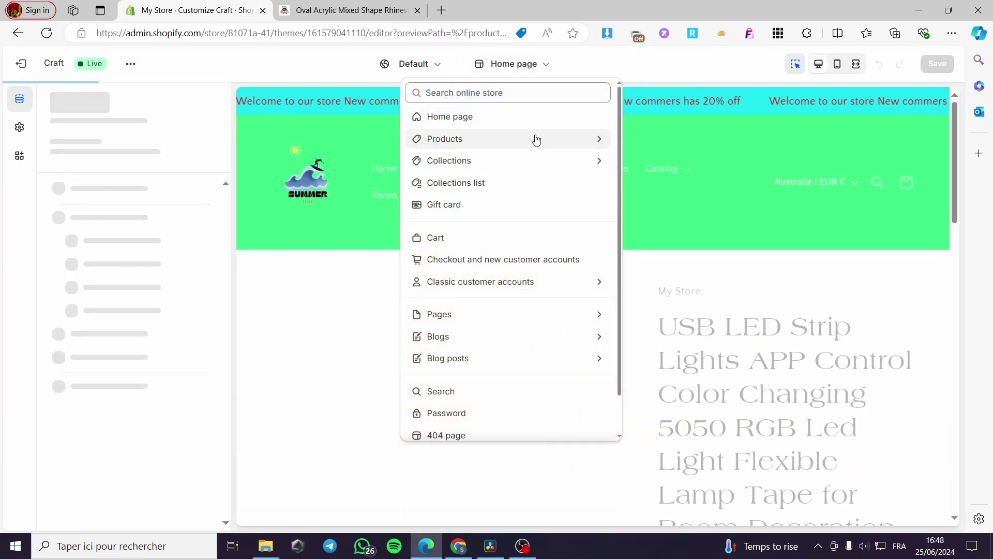
Switch the editor to Products > custom-sweater, scroll its preview, then exit the editor
click(536, 139)
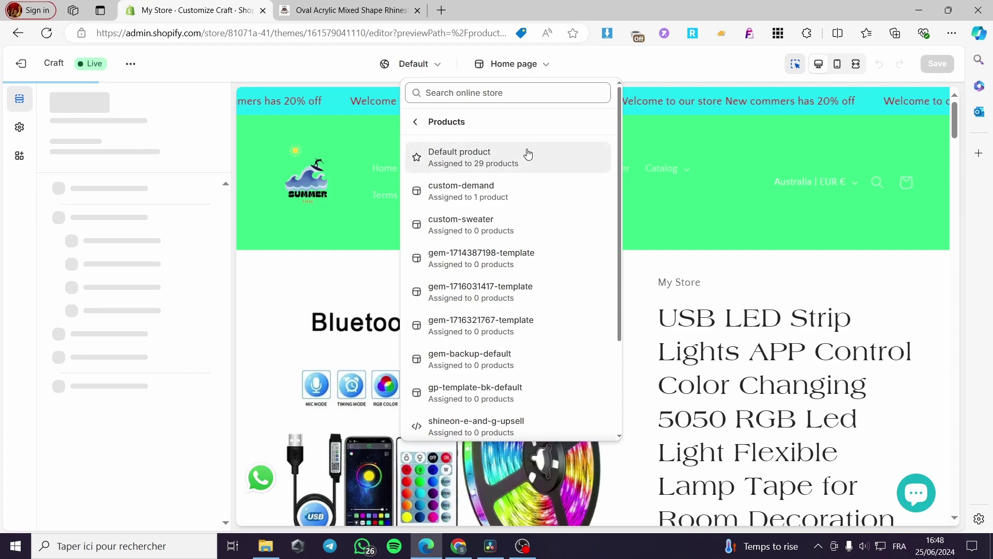
click(437, 230)
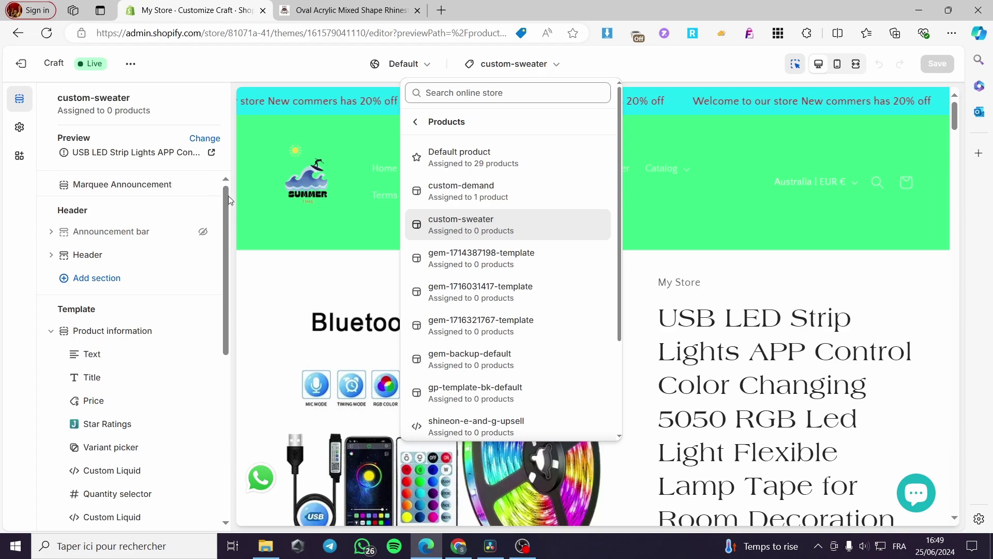
scroll(956, 117, down, 4)
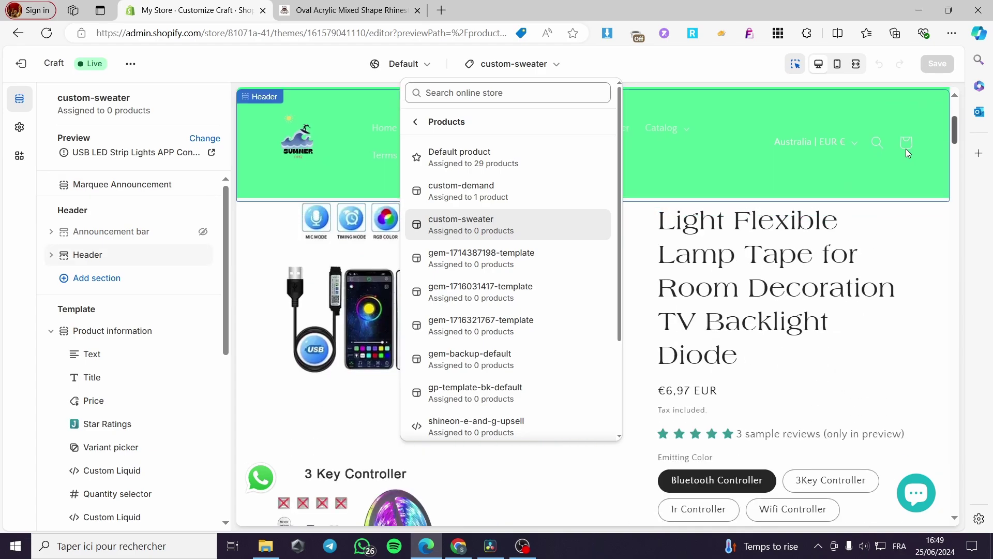
click(558, 67)
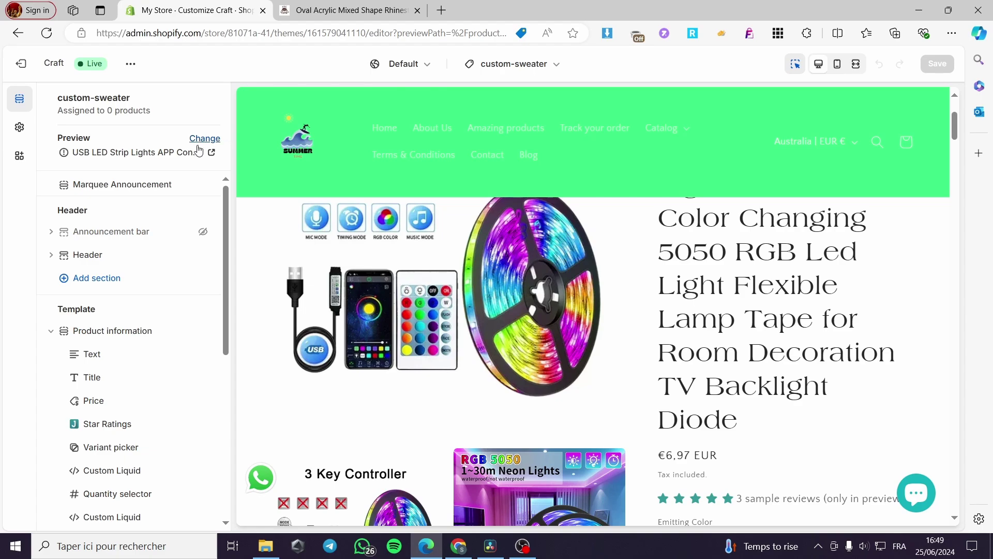
scroll(491, 406, down, 9)
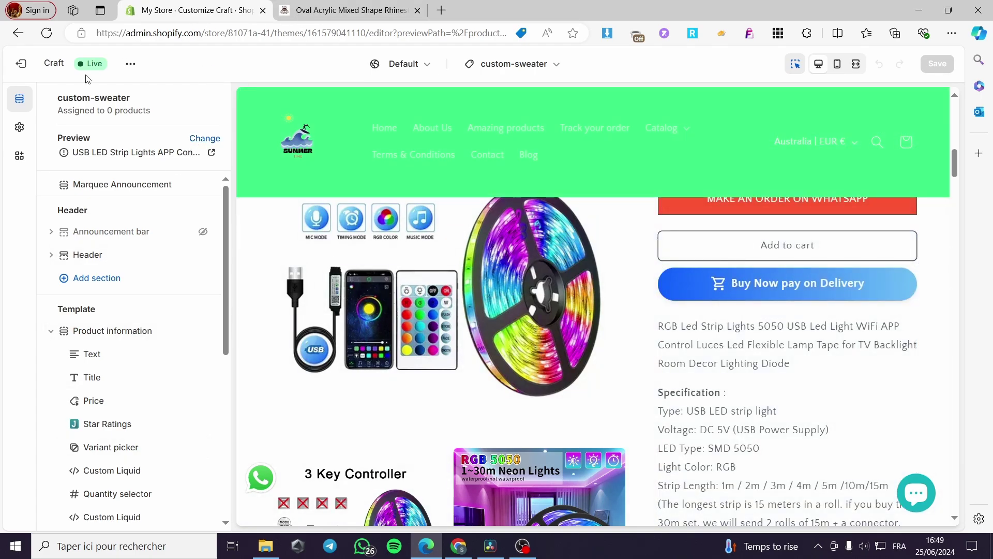
click(20, 66)
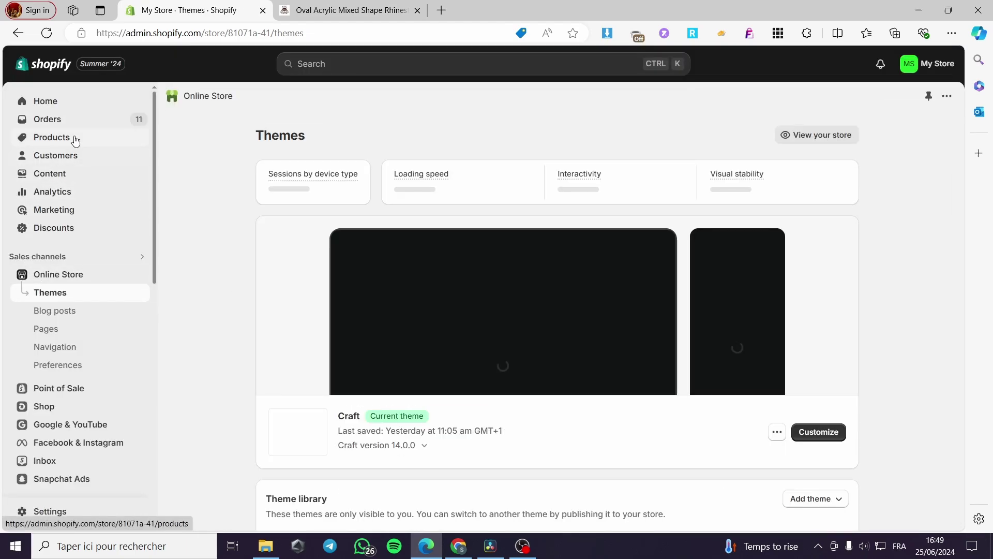
Go to the Products list, scroll to the bottom, and open 'winter shirt'
click(69, 139)
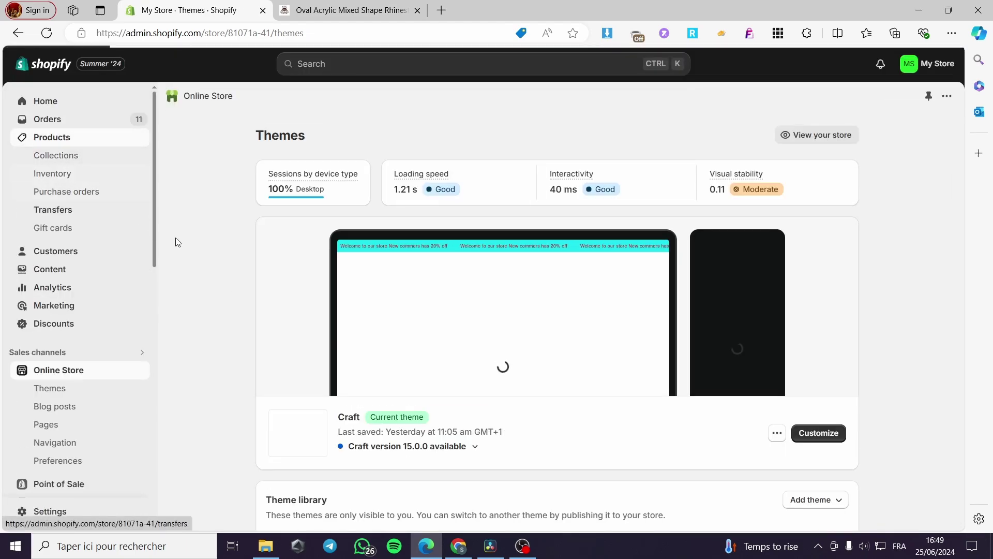
scroll(533, 362, down, 3)
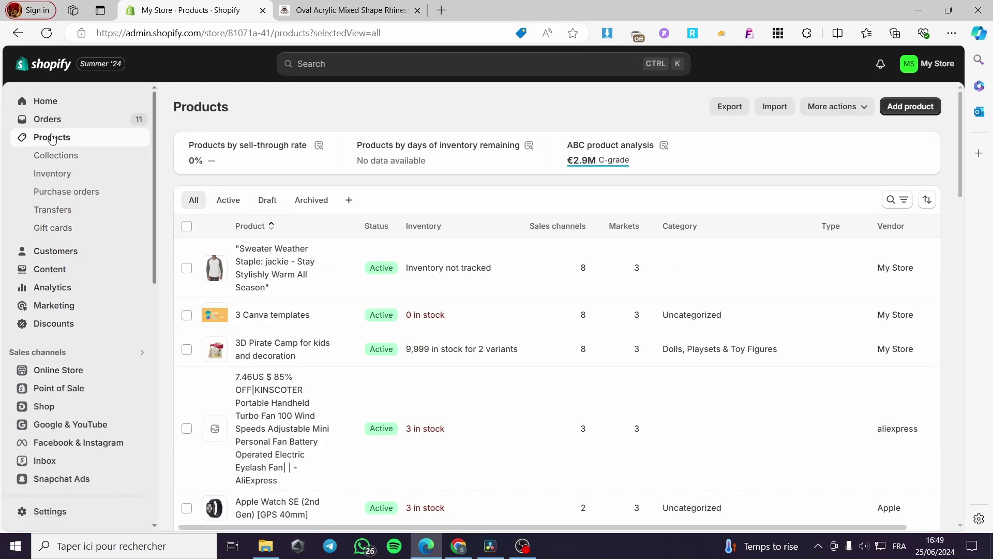
scroll(325, 286, down, 10)
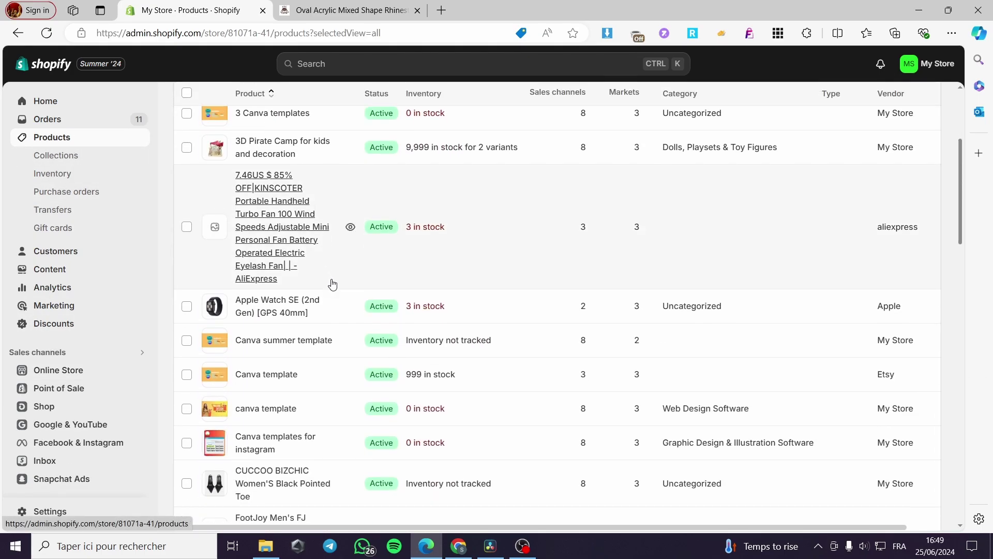
scroll(387, 292, down, 3)
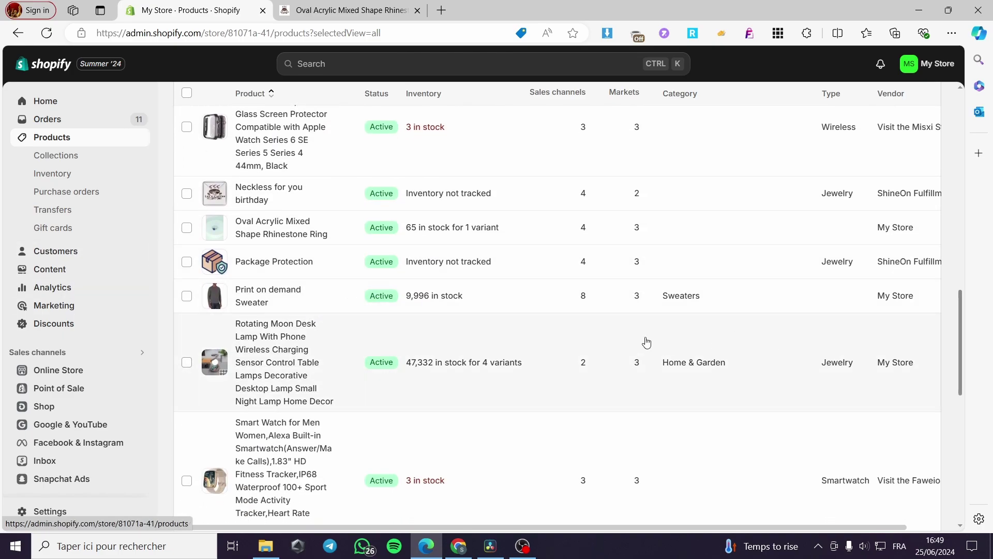
scroll(401, 312, down, 3)
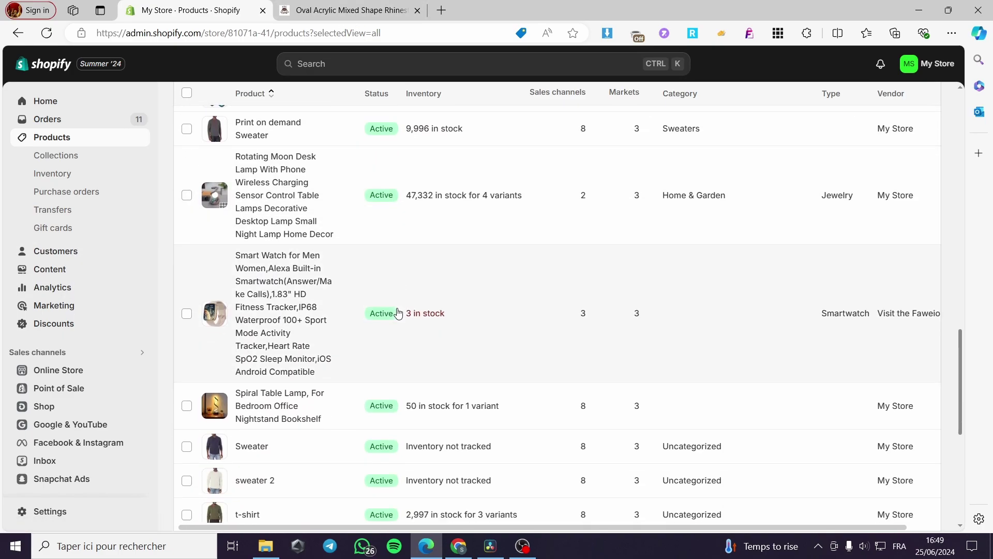
scroll(398, 313, down, 2)
scroll(491, 361, down, 5)
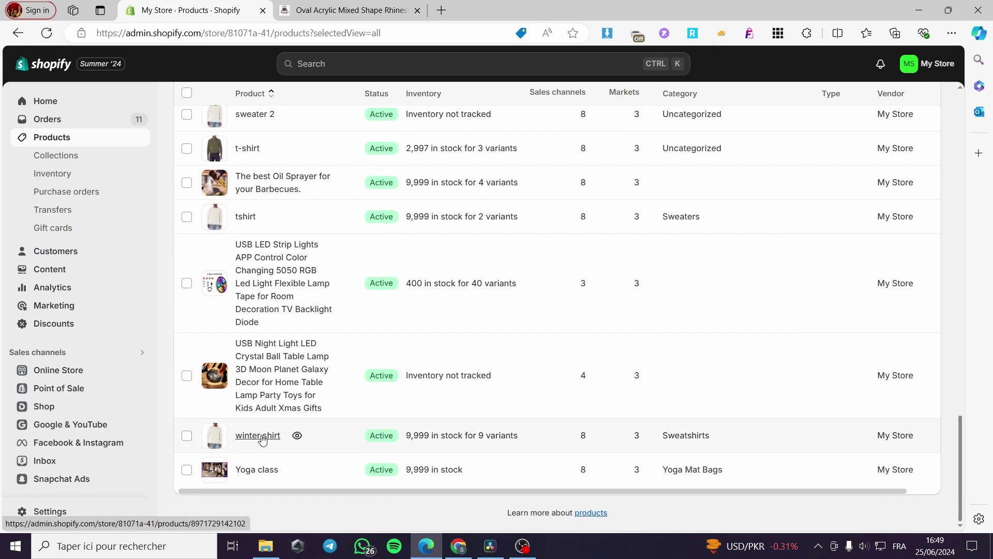
click(258, 435)
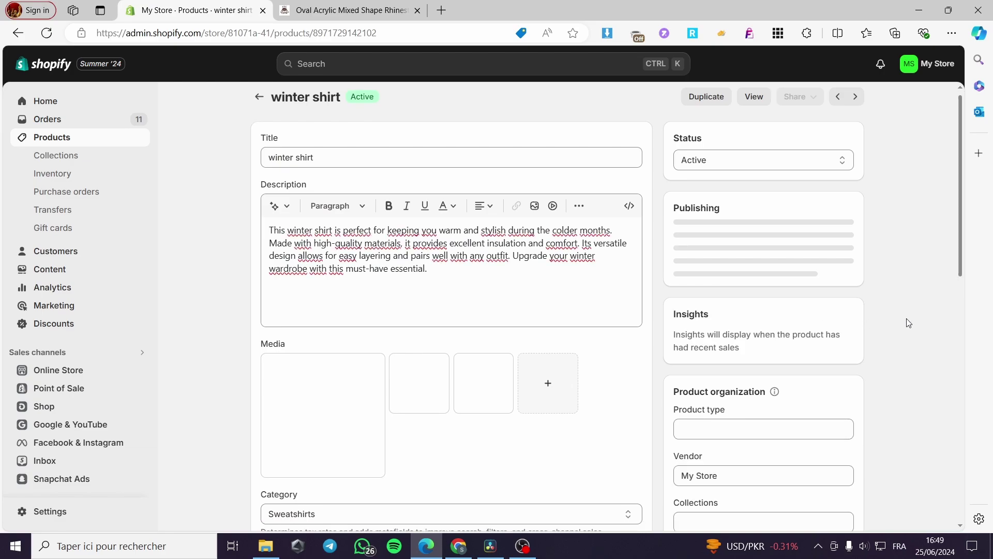
Set the winter shirt's Theme template to 'custom-sweater' and save the product
scroll(822, 357, down, 3)
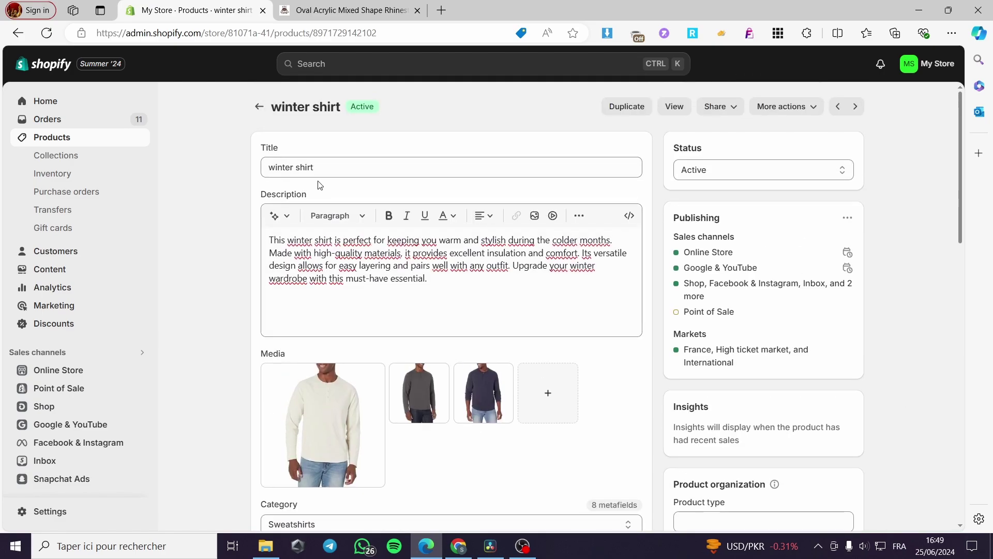
scroll(433, 252, down, 5)
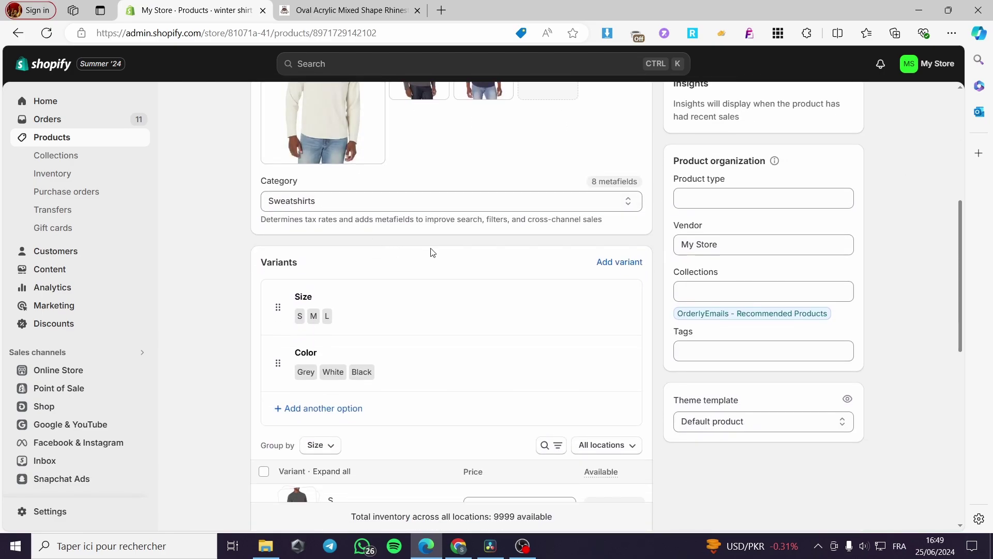
scroll(433, 252, down, 3)
scroll(499, 321, up, 5)
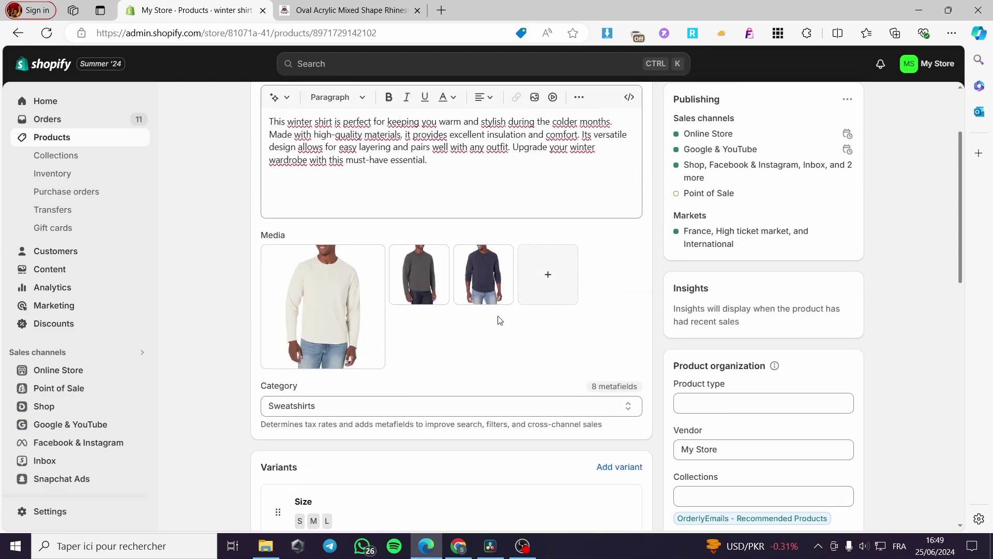
scroll(743, 239, down, 5)
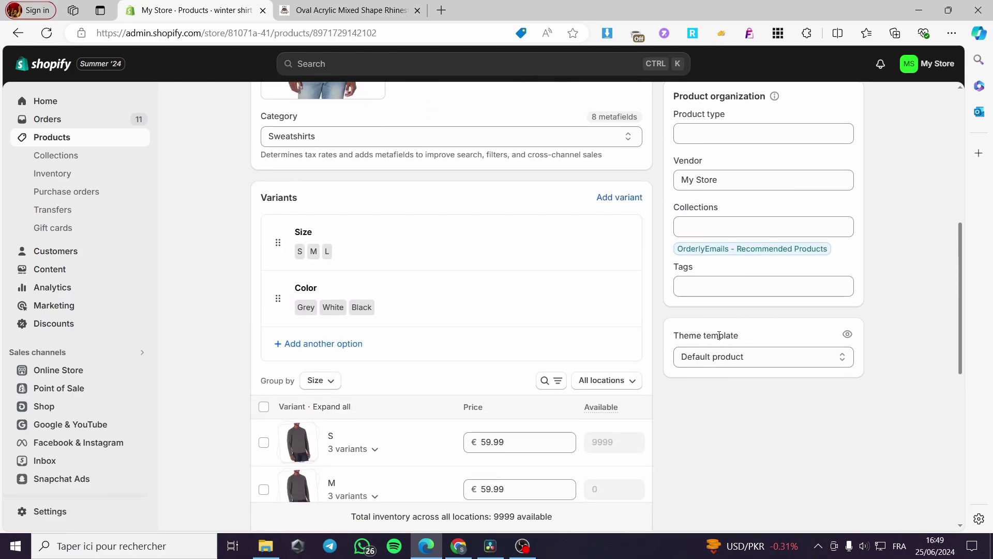
click(844, 358)
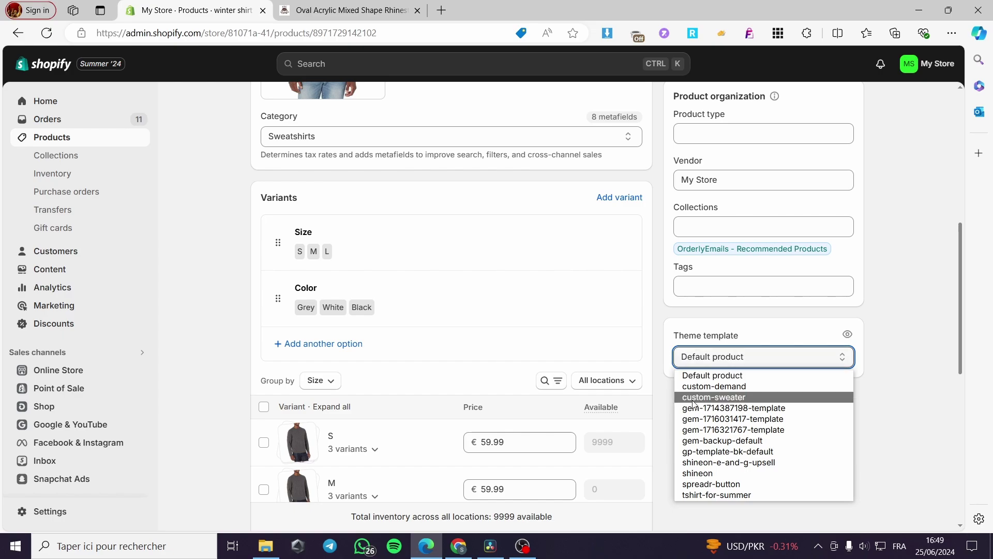
click(755, 397)
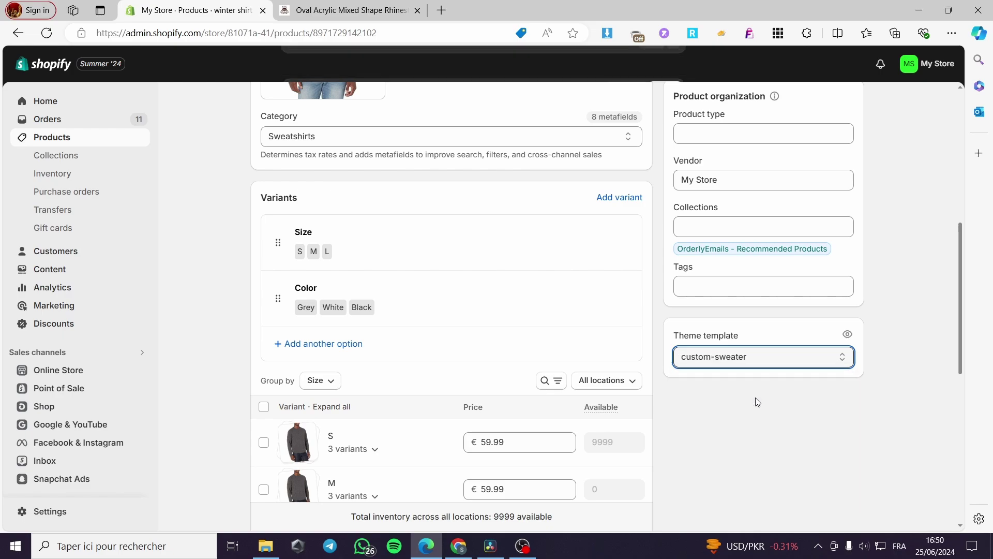
click(670, 64)
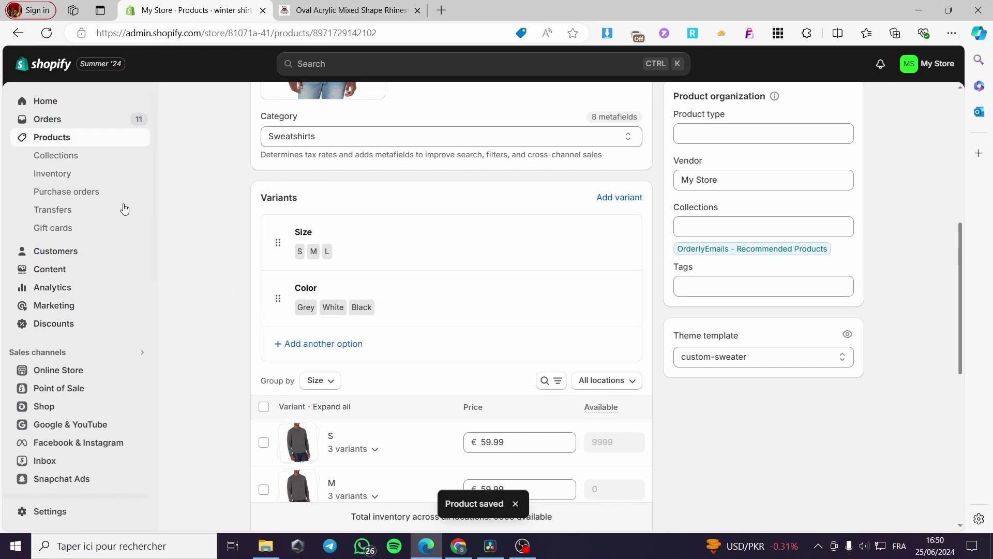
From Online Store, launch Customize on the current Craft theme
click(52, 372)
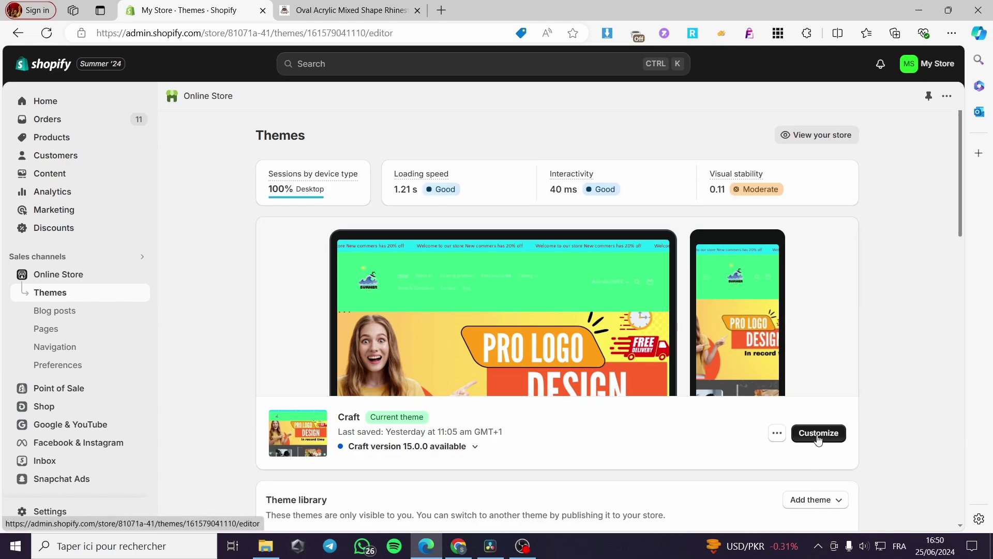
click(817, 433)
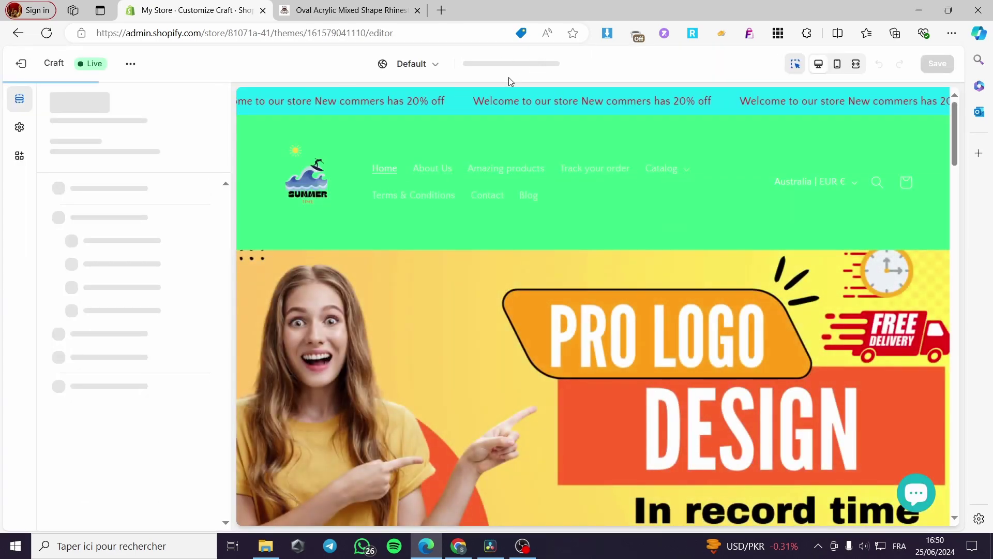
Switch the editor's page selector to Products and pick the product template
click(504, 70)
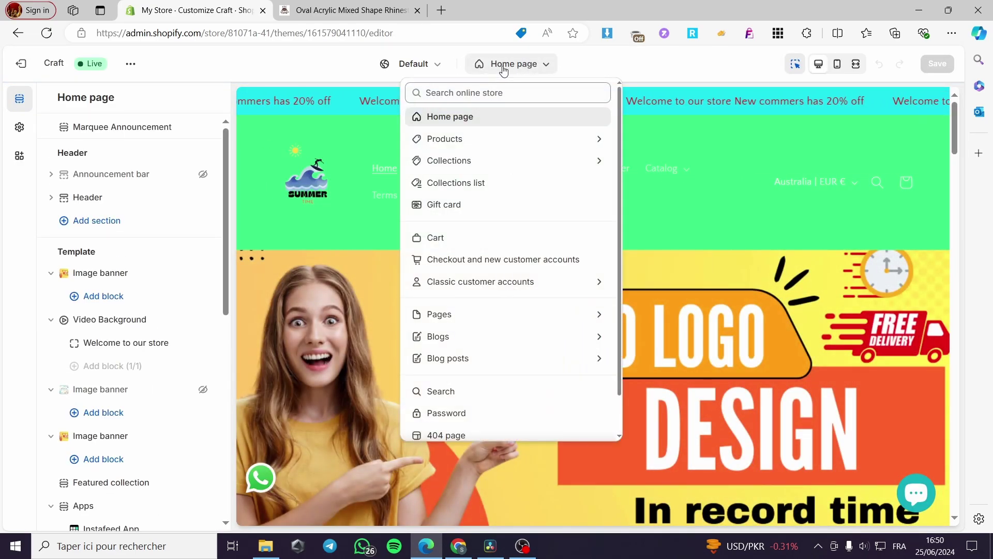
click(573, 140)
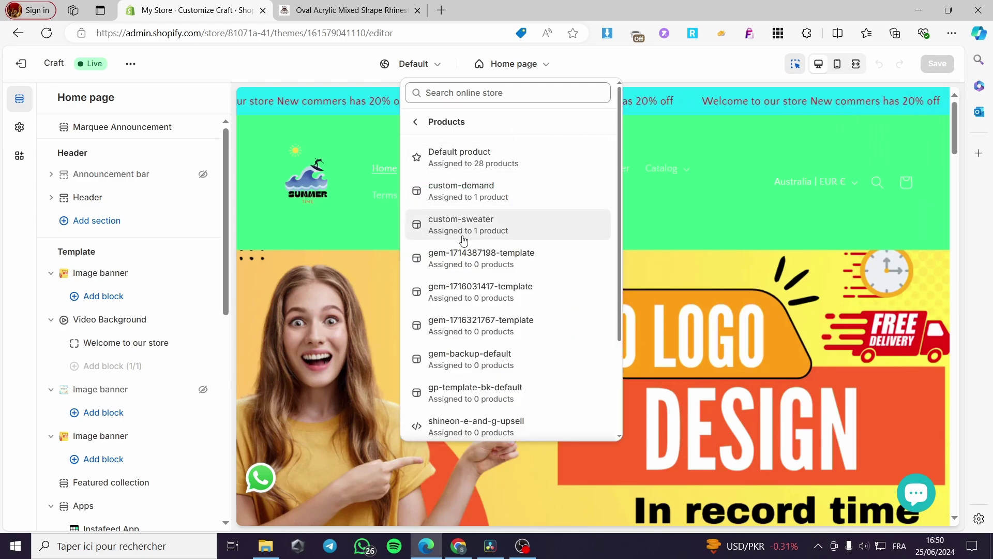
click(534, 237)
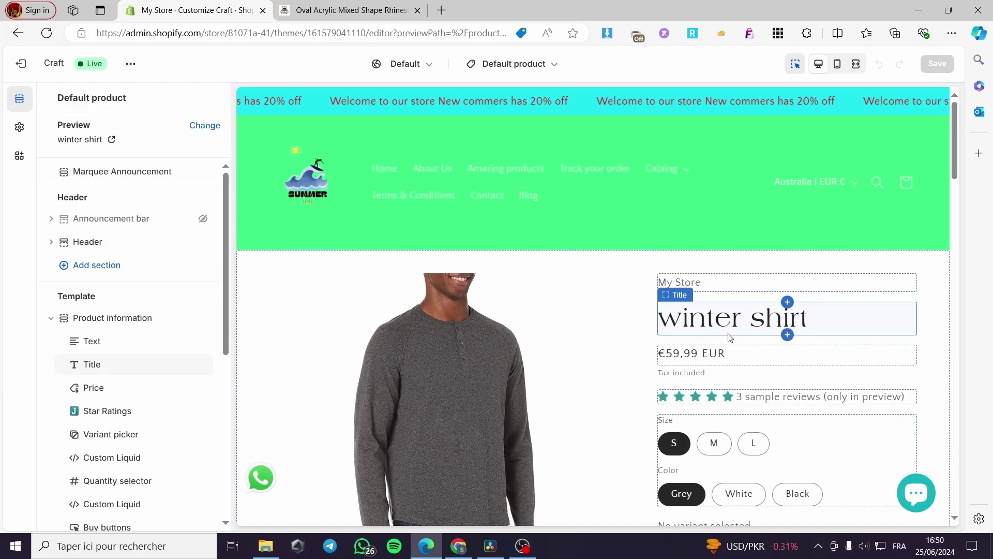
Scroll the winter shirt preview down to its Customer Reviews section
scroll(569, 329, down, 2)
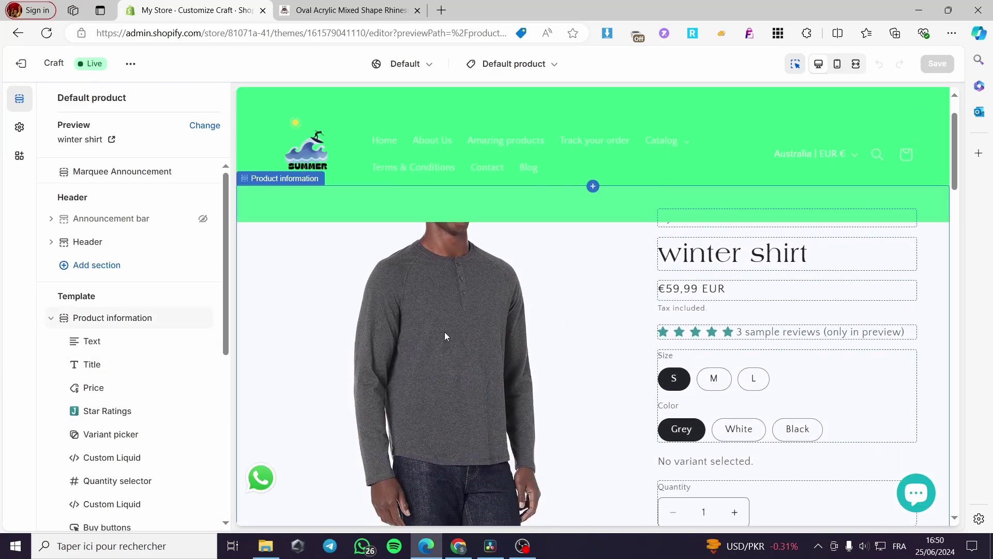
scroll(568, 329, down, 5)
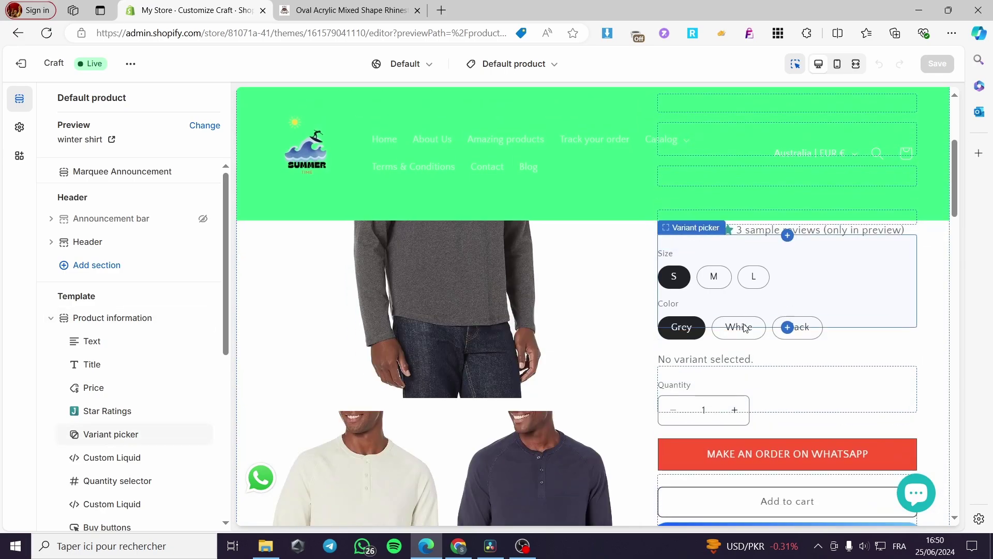
scroll(818, 325, down, 5)
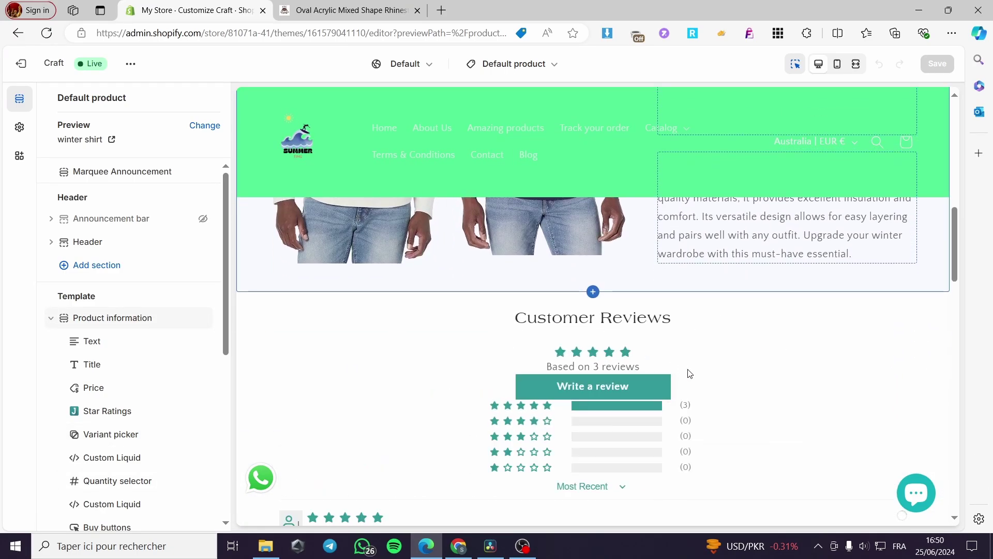
scroll(697, 377, up, 5)
scroll(625, 354, down, 5)
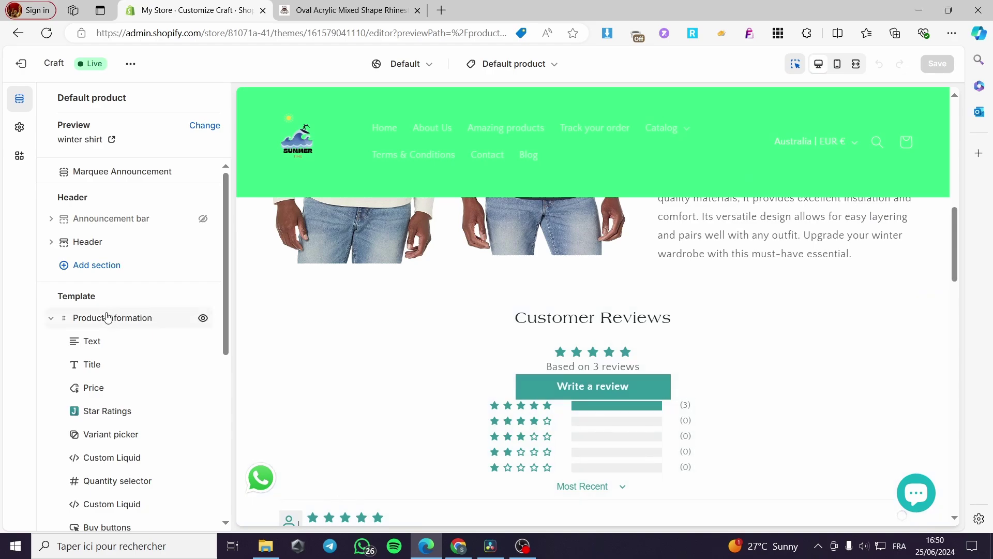
scroll(107, 318, down, 5)
scroll(564, 371, up, 8)
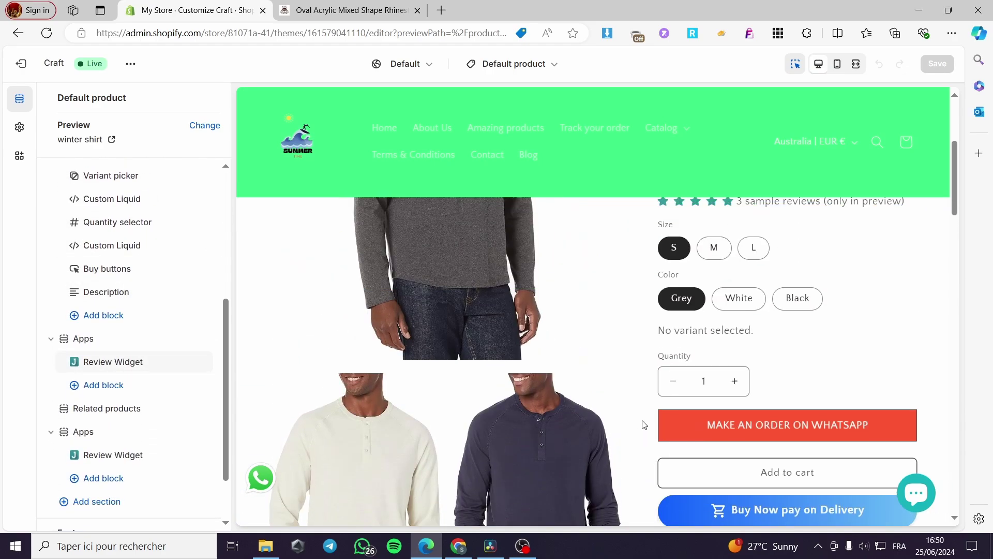
scroll(547, 393, up, 5)
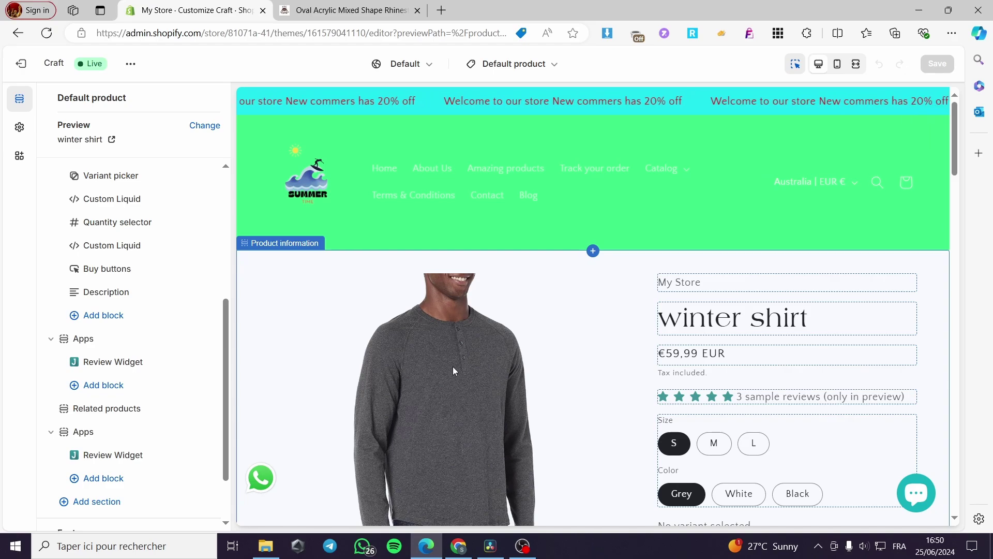
scroll(399, 343, down, 4)
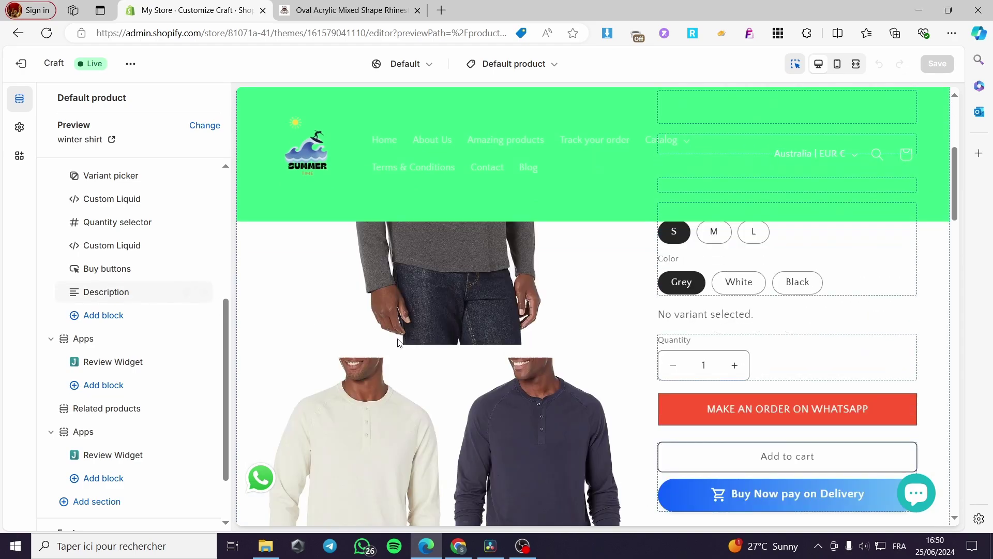
scroll(399, 343, down, 4)
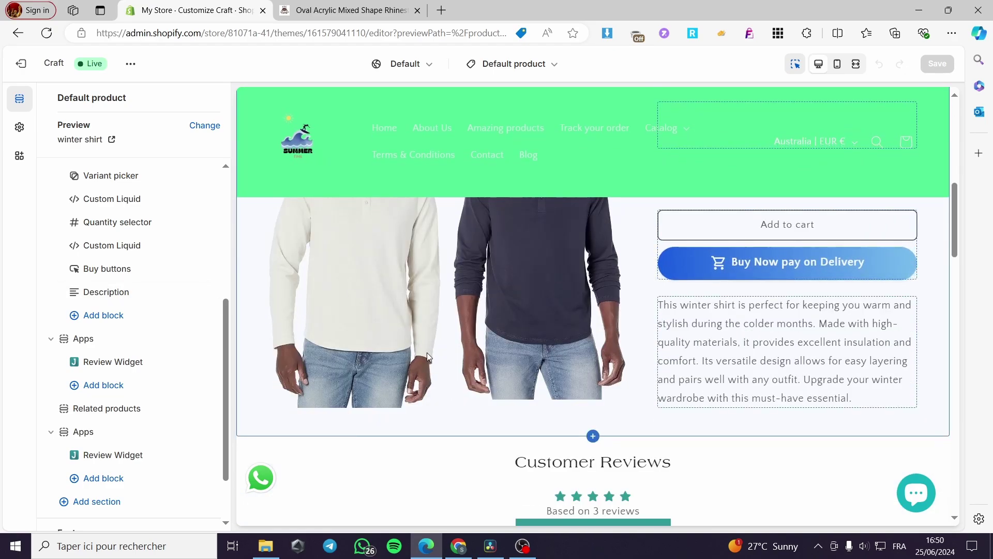
Reopen the product templates list and inspect the Product information section settings
click(535, 68)
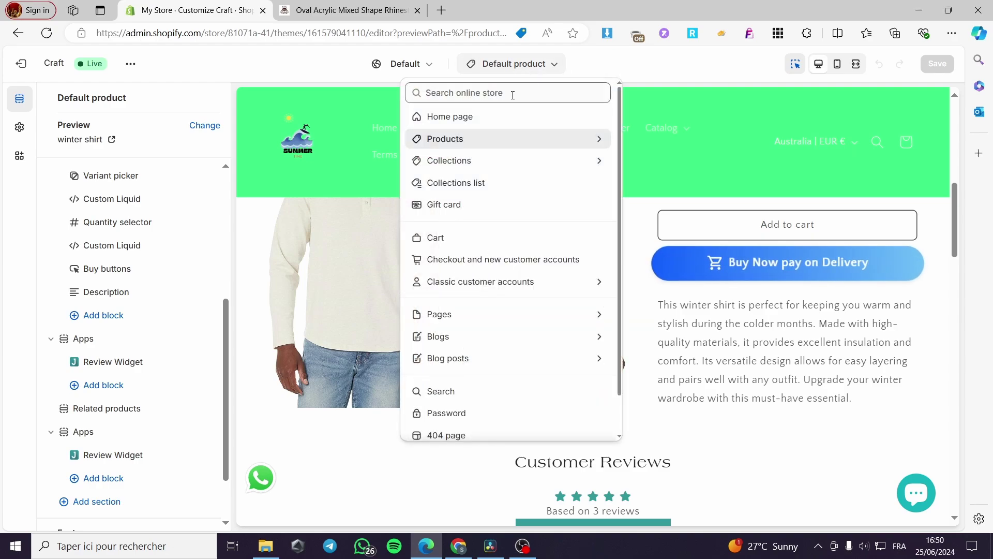
click(493, 145)
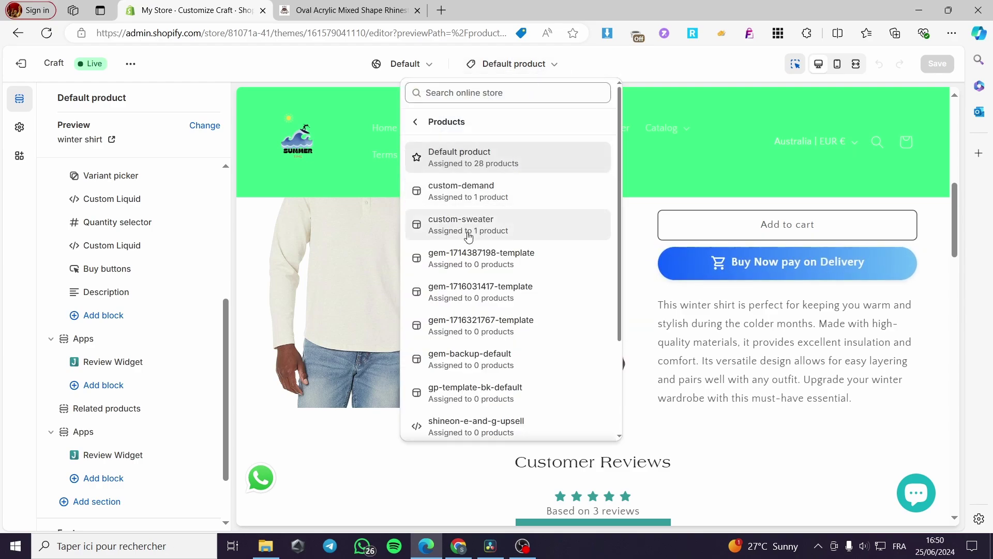
click(360, 422)
scroll(621, 336, down, 7)
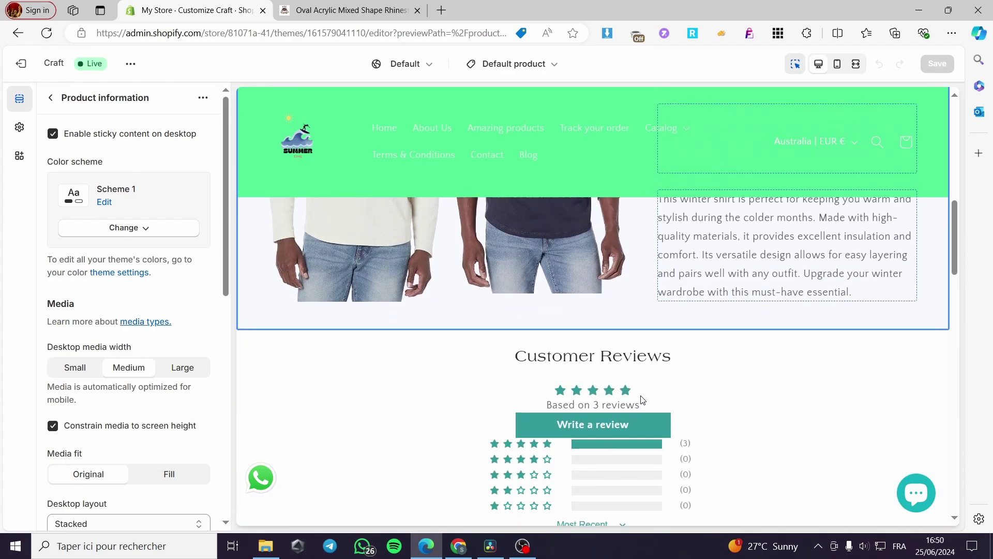
scroll(642, 399, down, 2)
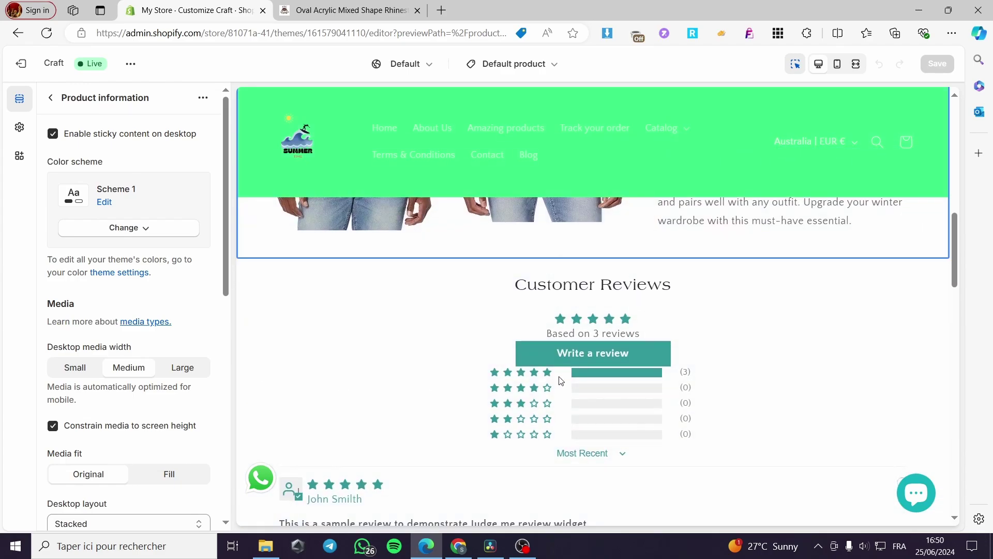
Check the Review Widget settings, then delete it from the first Apps section
click(809, 348)
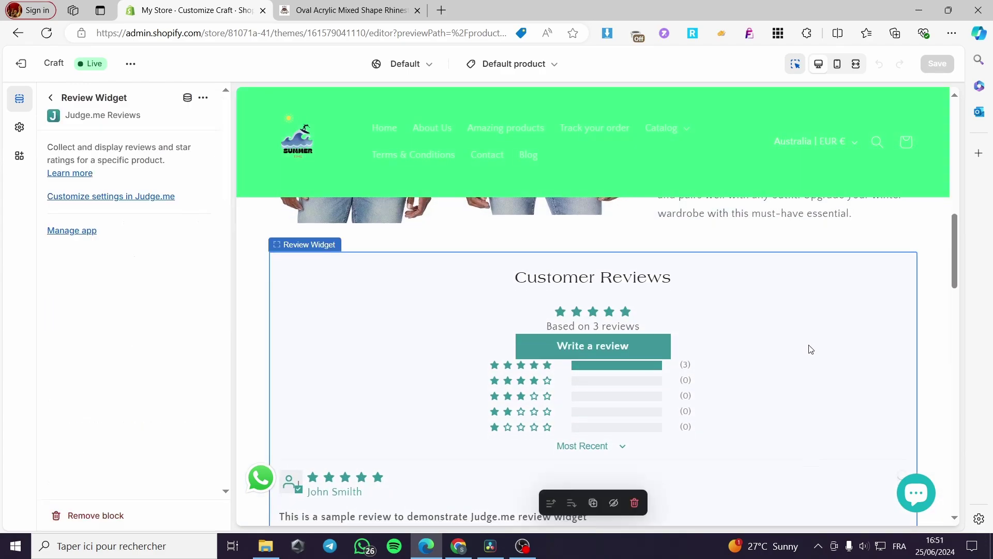
scroll(552, 377, down, 3)
click(51, 99)
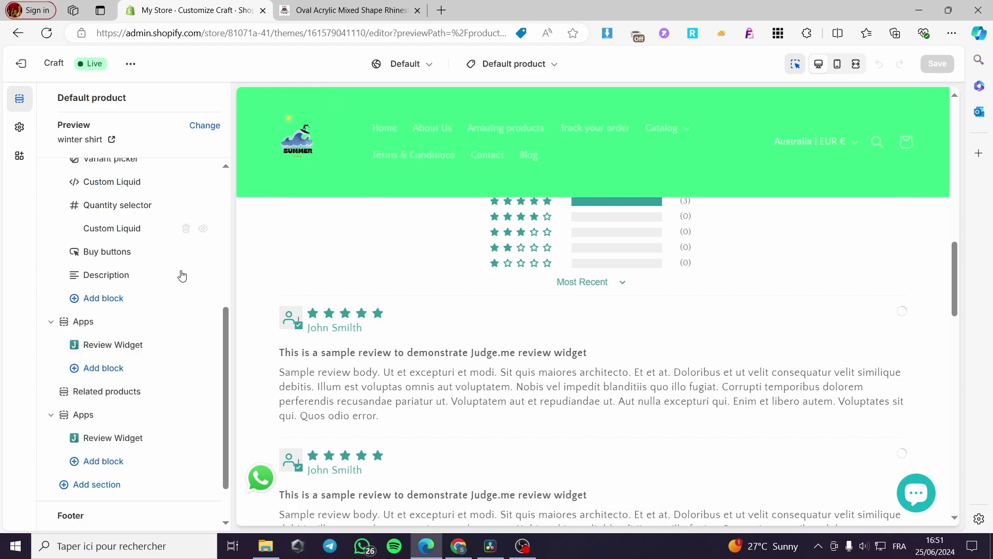
click(187, 346)
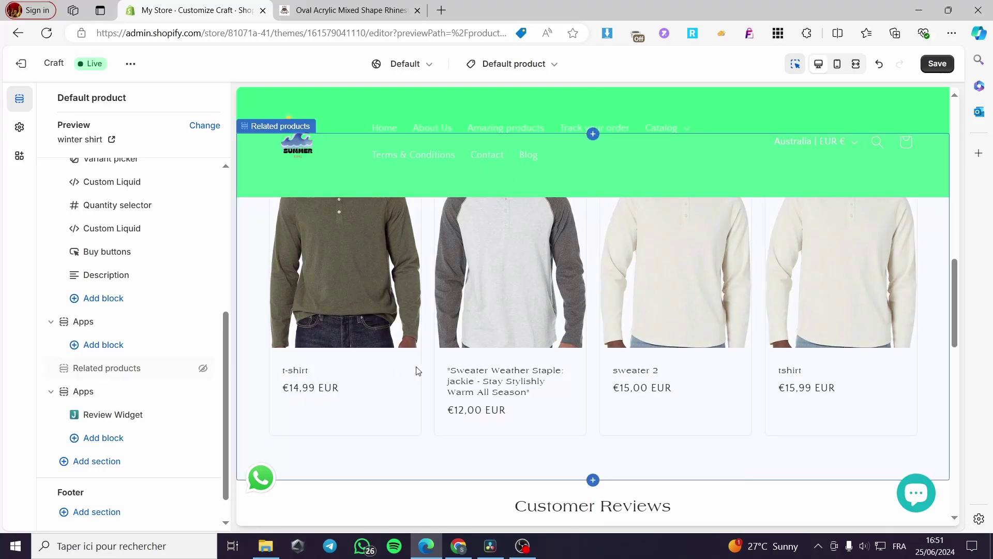
Remove the duplicate customer reviews widget block and bring up the Add section picker
click(395, 343)
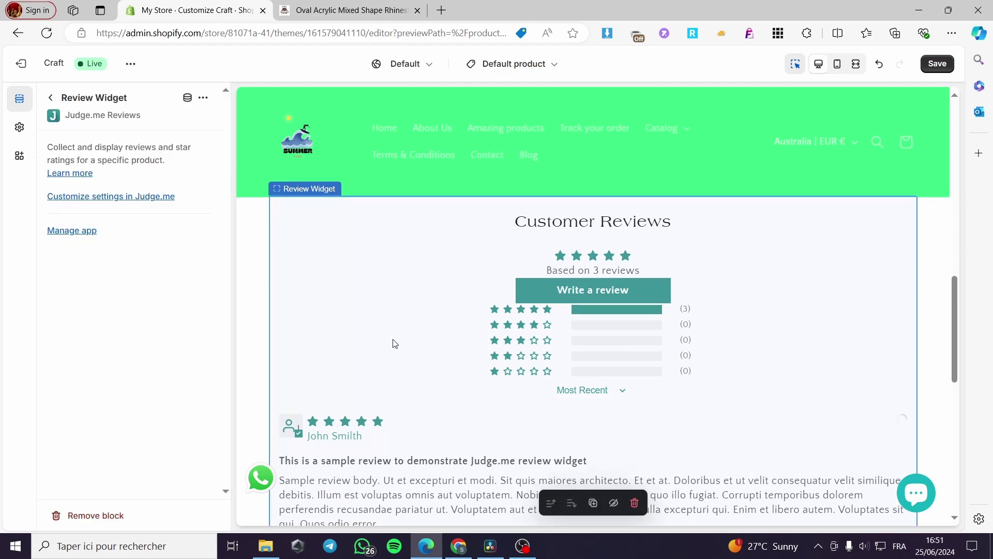
scroll(395, 343, down, 2)
click(50, 97)
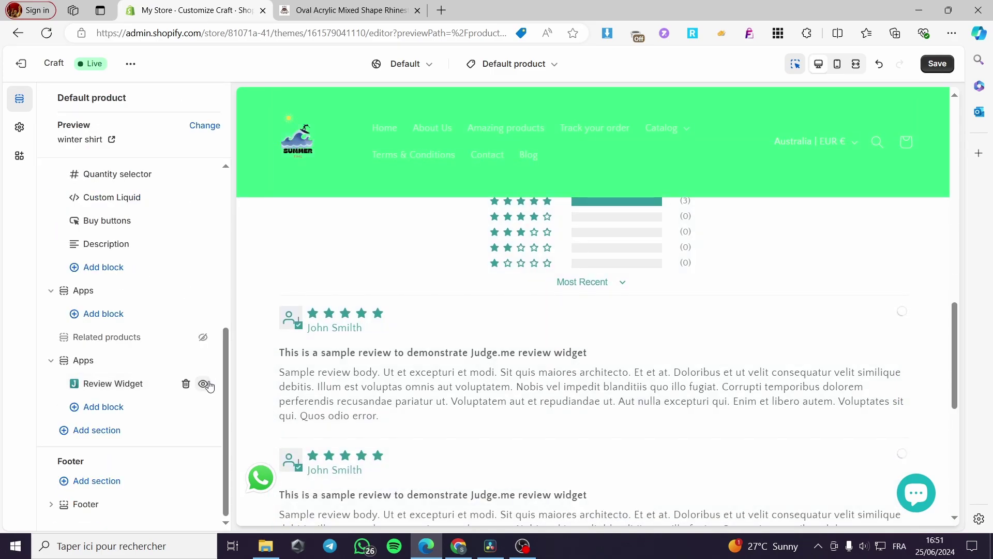
click(185, 383)
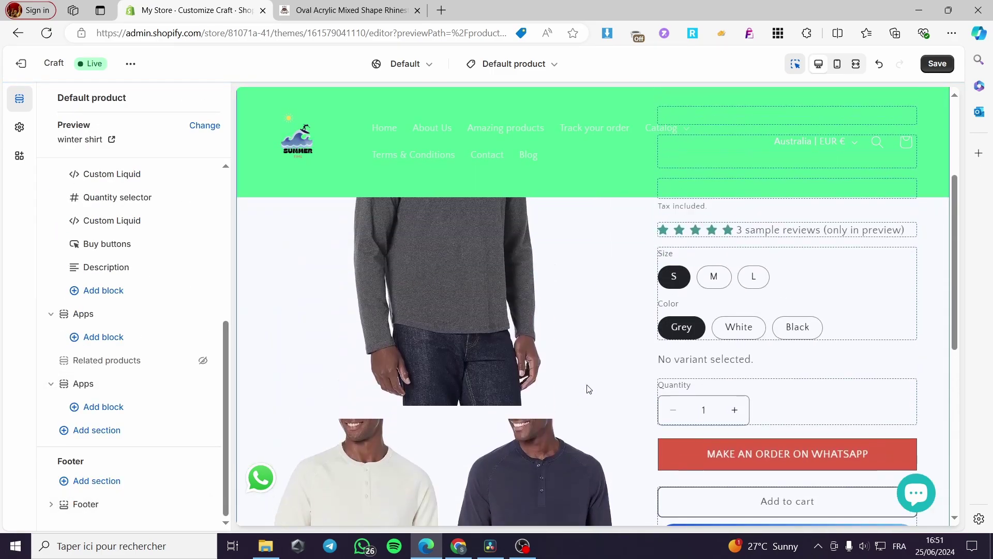
scroll(587, 388, down, 4)
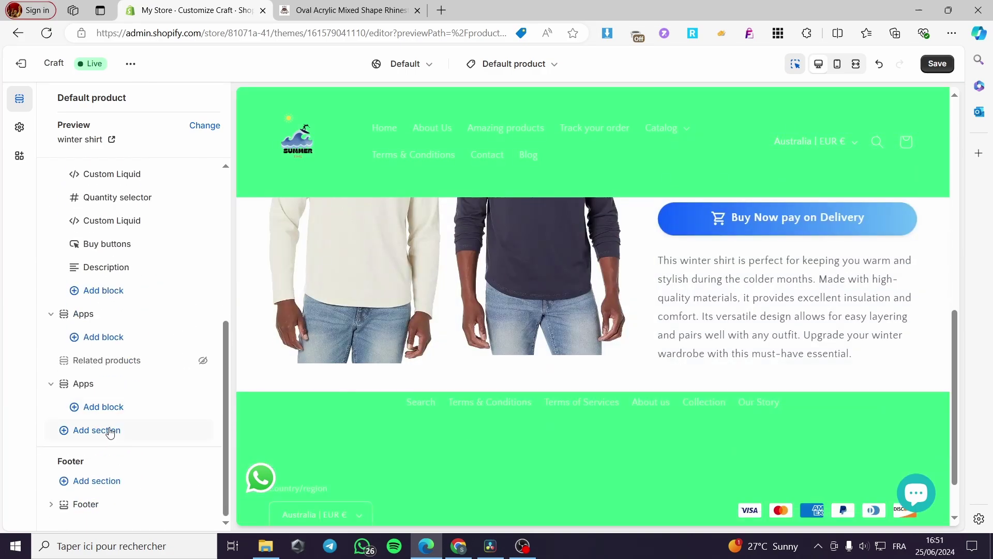
click(98, 430)
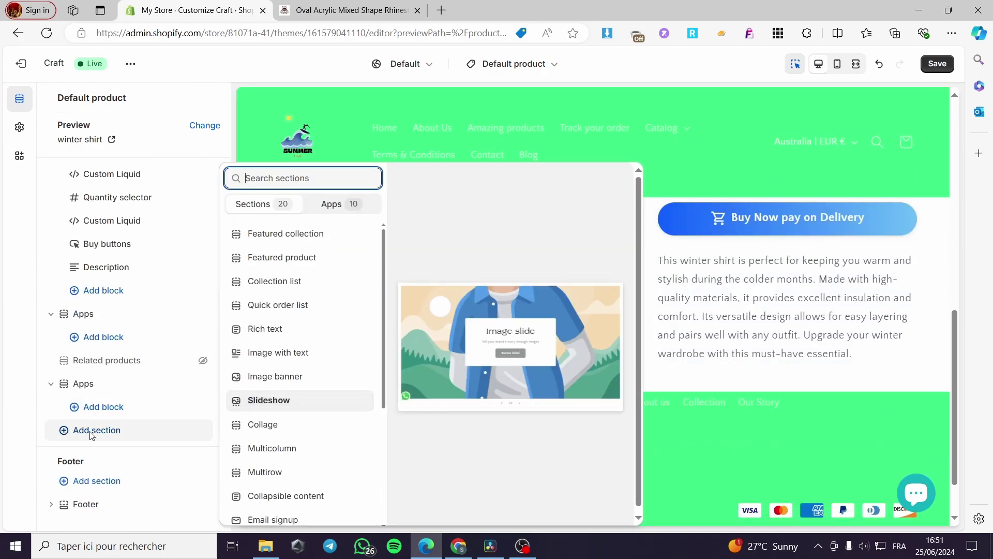
Add a Multicolumn section and give its first column the grey sweater image
click(293, 452)
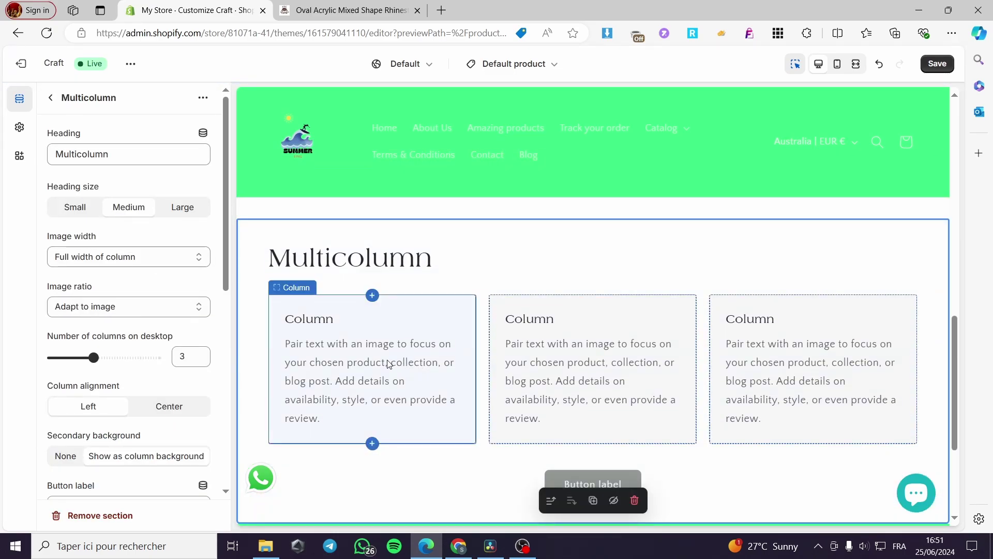
click(388, 364)
click(137, 169)
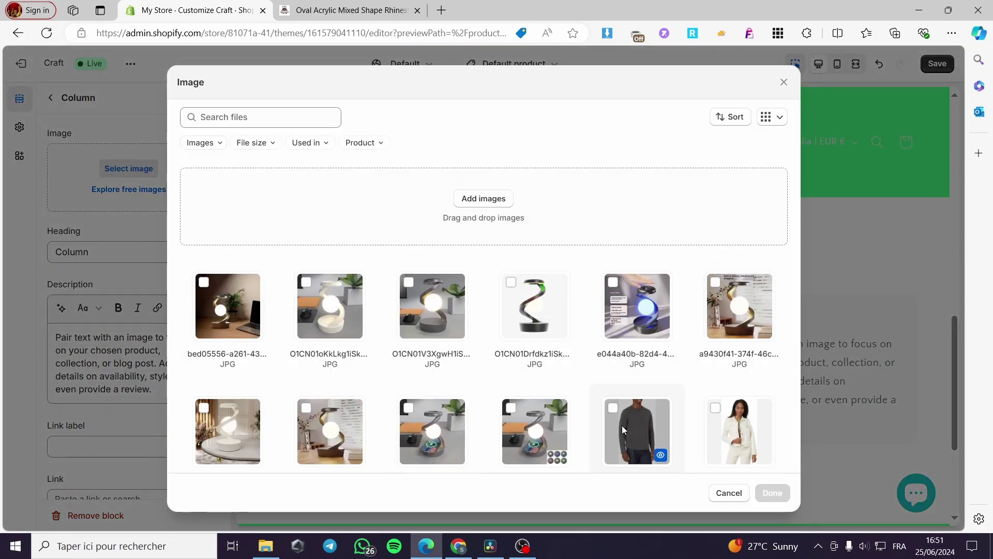
scroll(644, 423, down, 3)
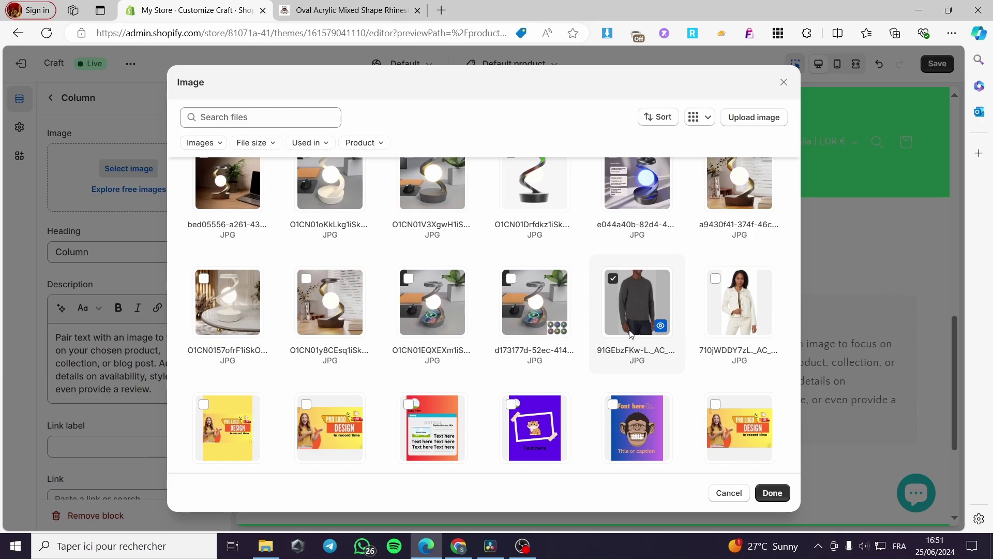
click(763, 498)
Set the middle column's image to the white jacket photo
click(578, 334)
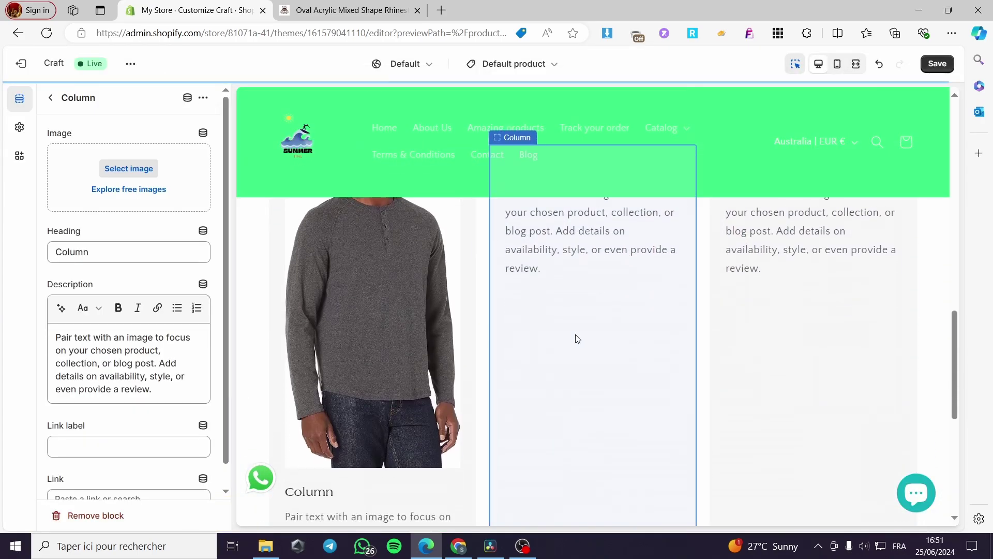
click(138, 169)
scroll(407, 419, down, 3)
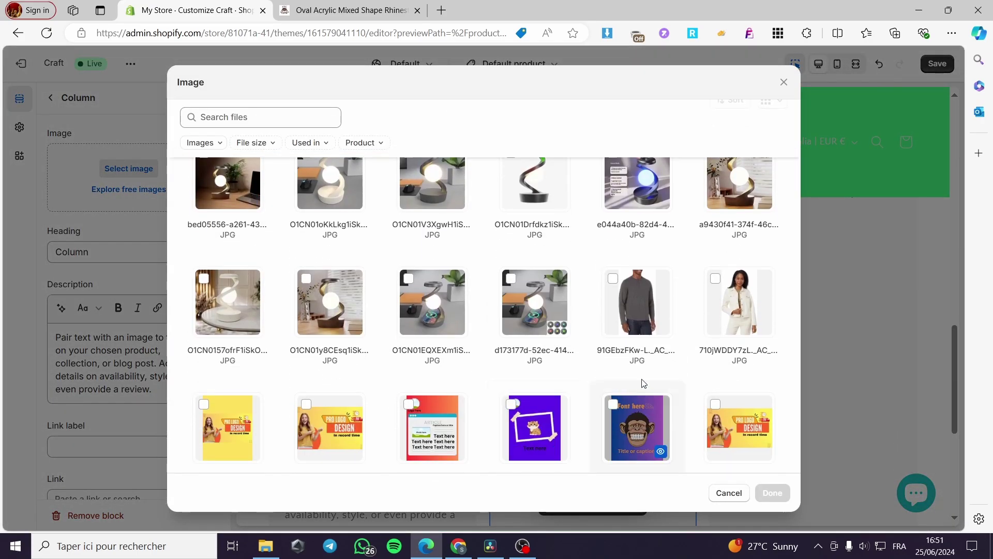
click(740, 302)
click(773, 493)
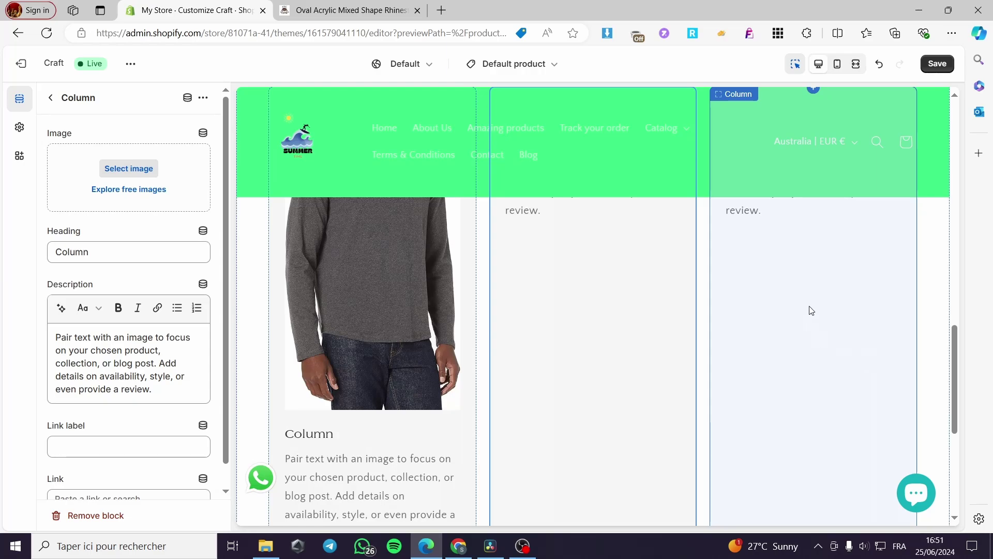
Set the third column's image to the cream sweater photo
click(137, 170)
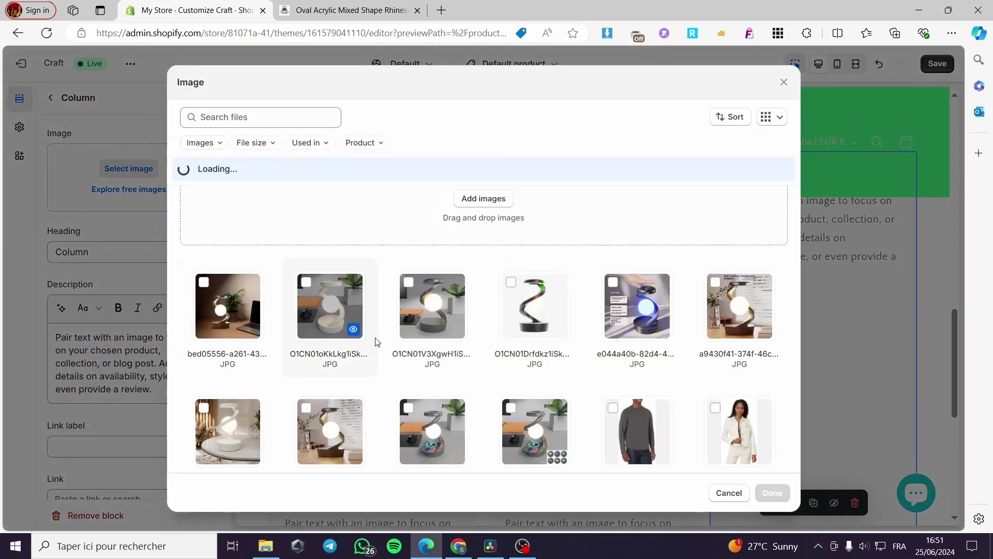
scroll(362, 362, down, 4)
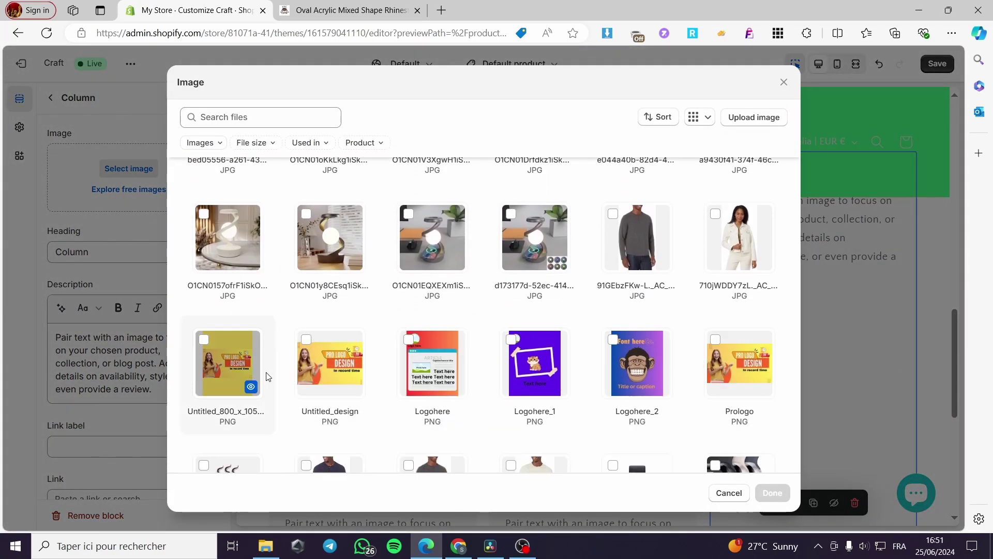
scroll(267, 376, down, 4)
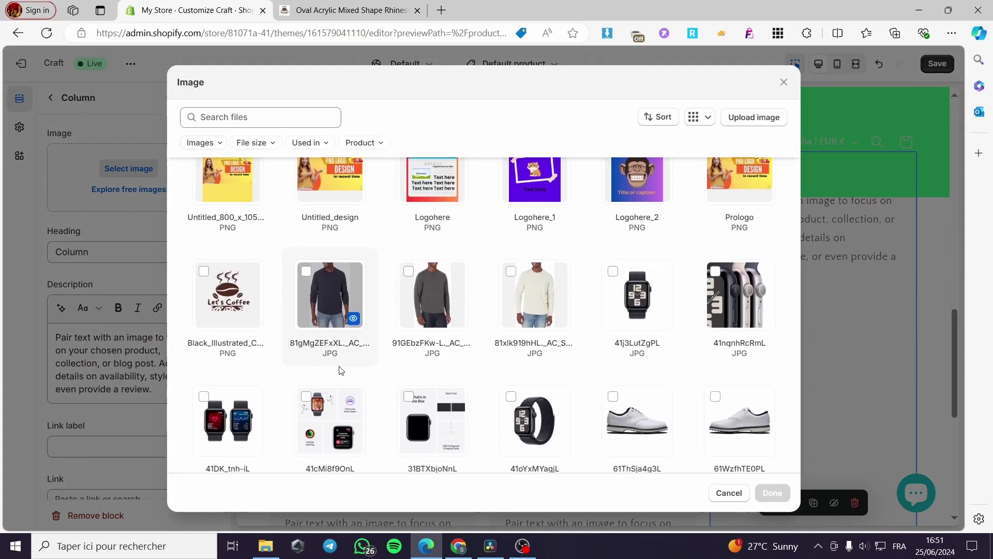
click(527, 296)
click(772, 492)
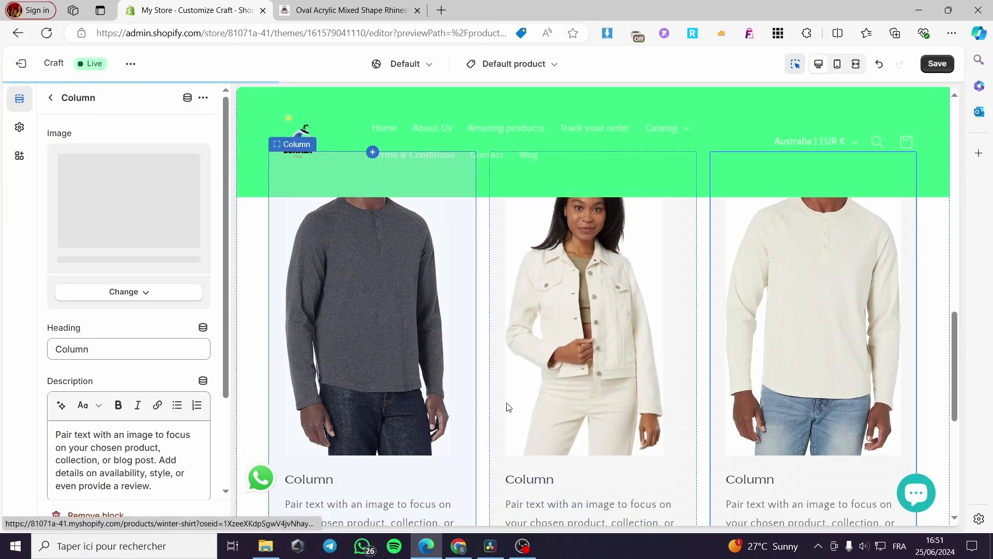
scroll(343, 355, down, 4)
Set the first two column headings to 'Sweater 2' and 'Women choice'
click(324, 288)
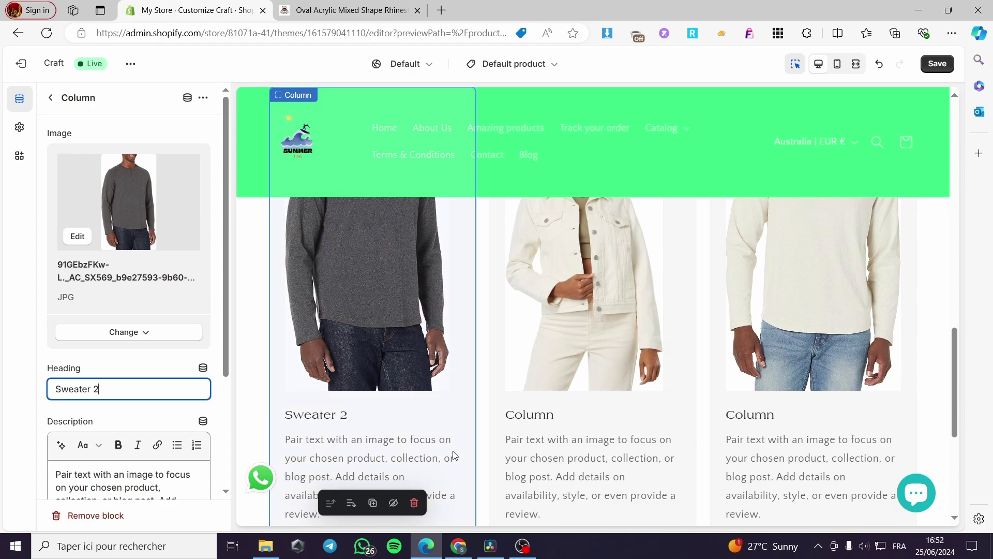
click(563, 418)
drag(123, 370, 14, 379)
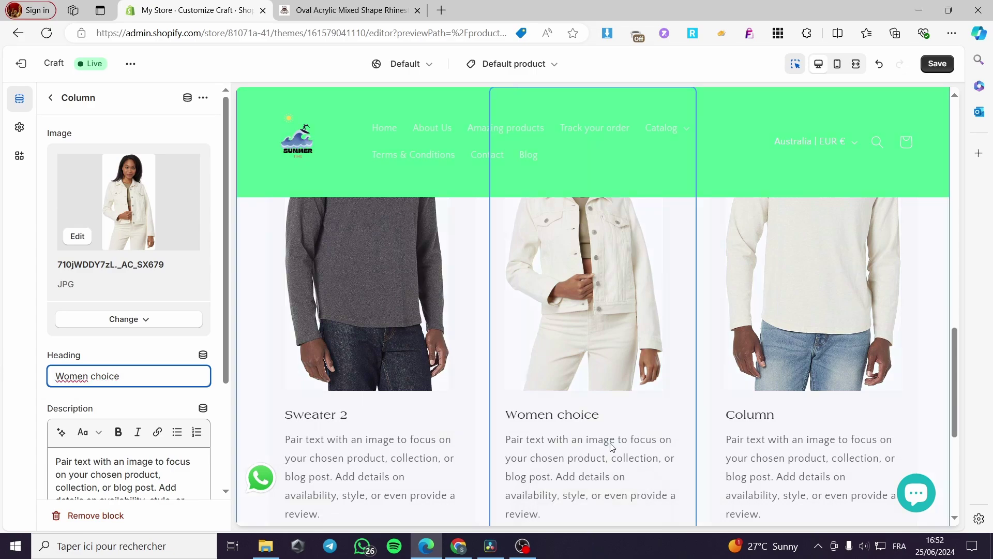
Title the right column 'Lighter choice', leaving its link unset
click(769, 446)
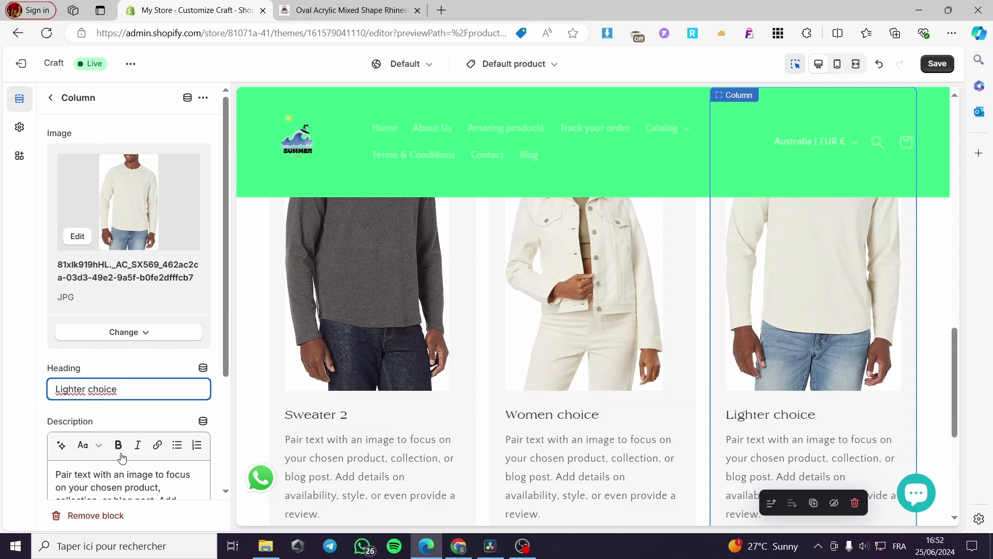
scroll(121, 458, down, 1)
scroll(455, 472, down, 1)
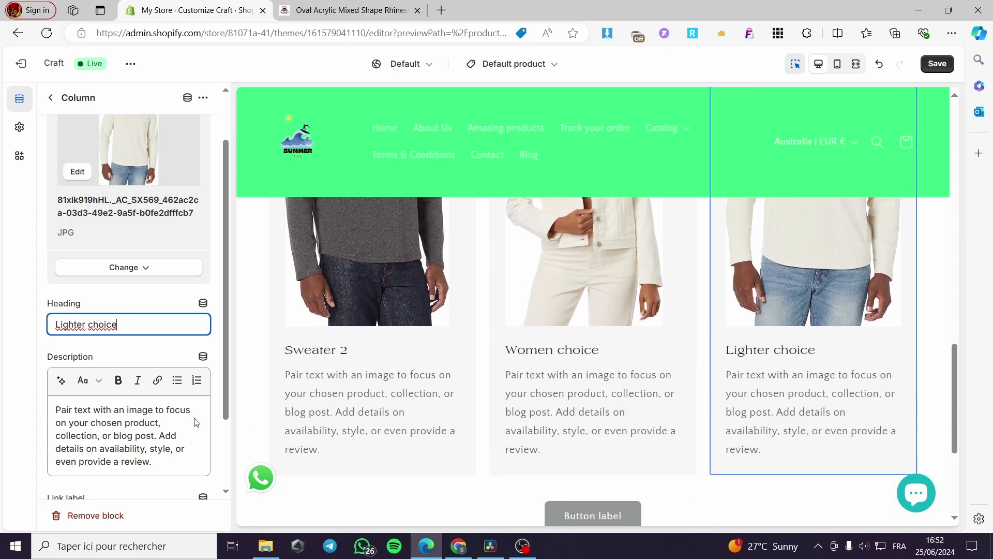
scroll(165, 451, down, 2)
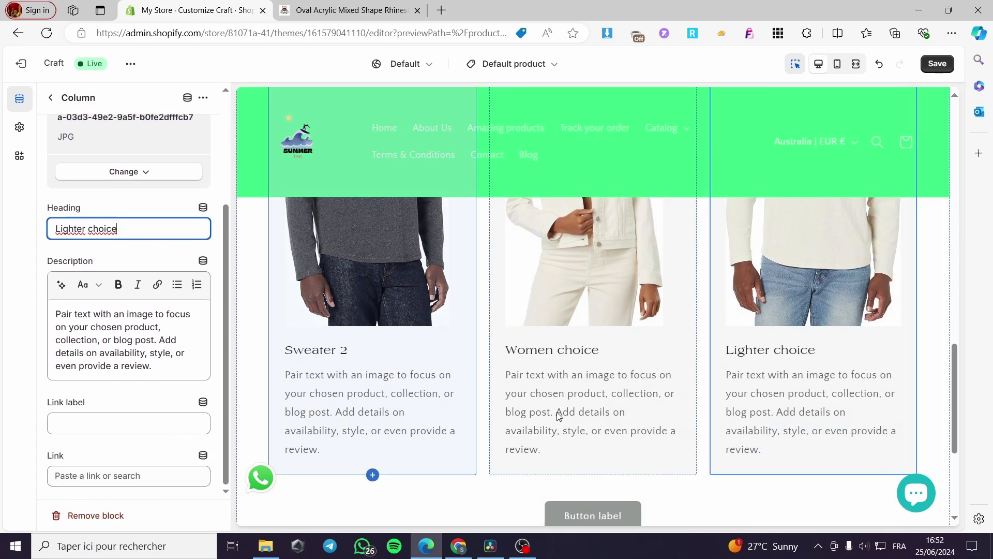
click(131, 476)
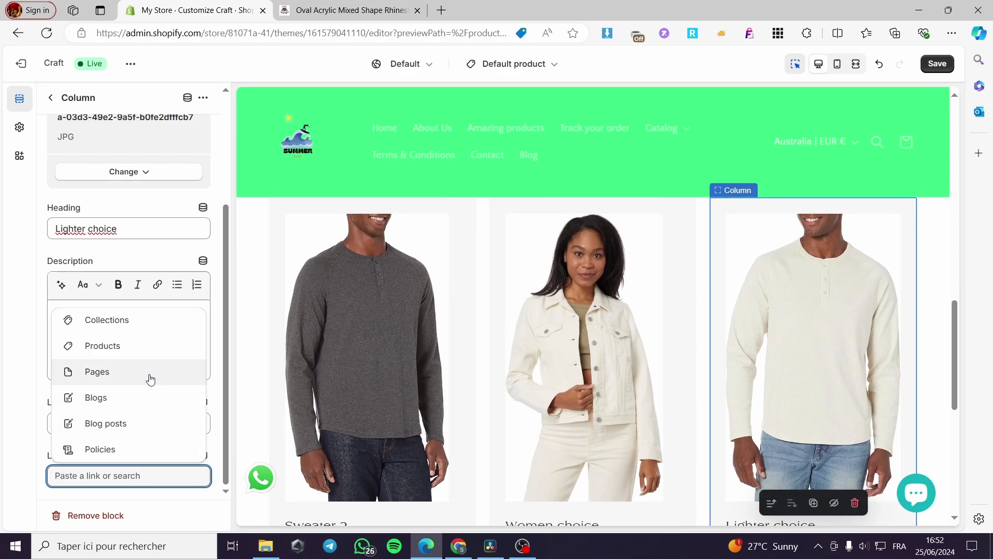
scroll(883, 295, up, 5)
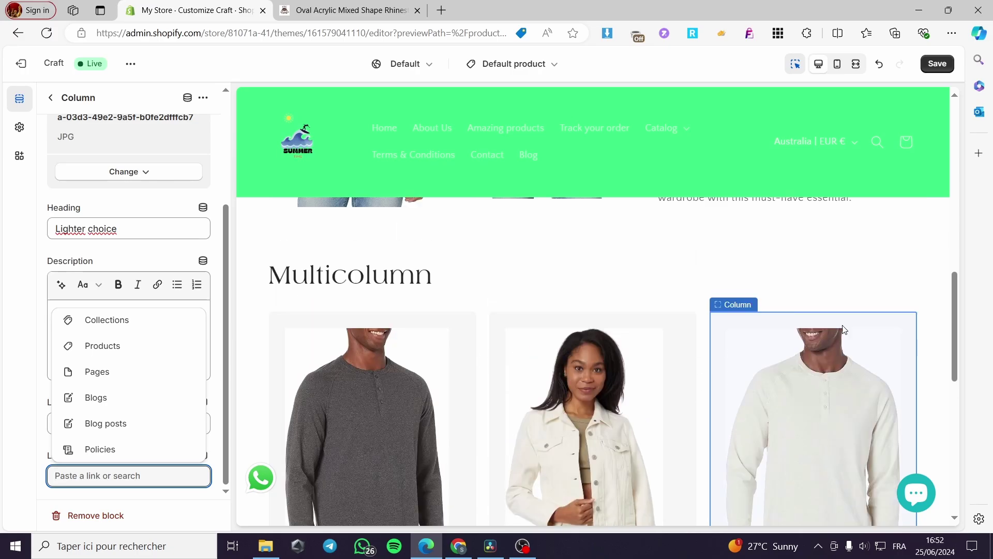
scroll(441, 426, down, 3)
click(222, 260)
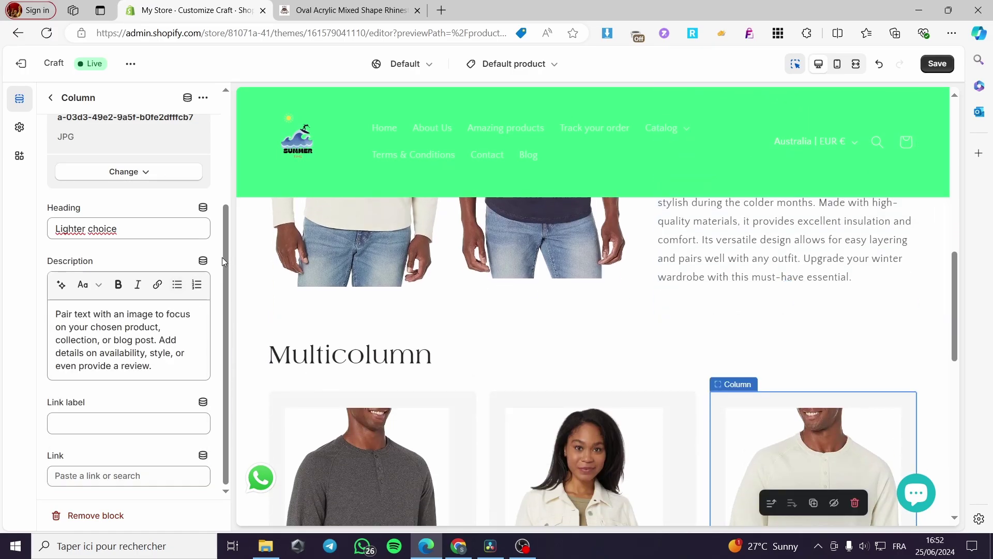
Save the template and exit the editor to the Themes page
click(51, 97)
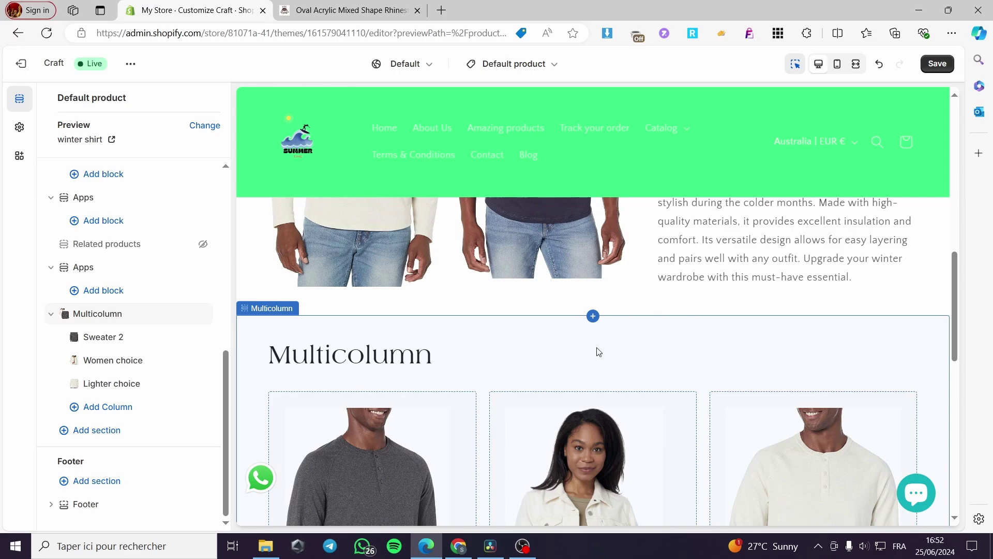
scroll(538, 383, up, 6)
click(938, 63)
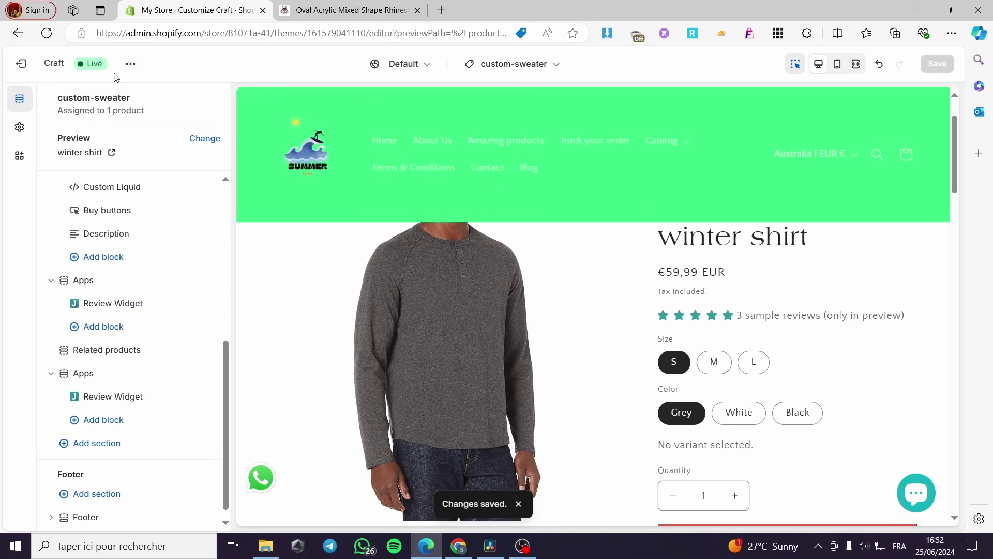
click(23, 65)
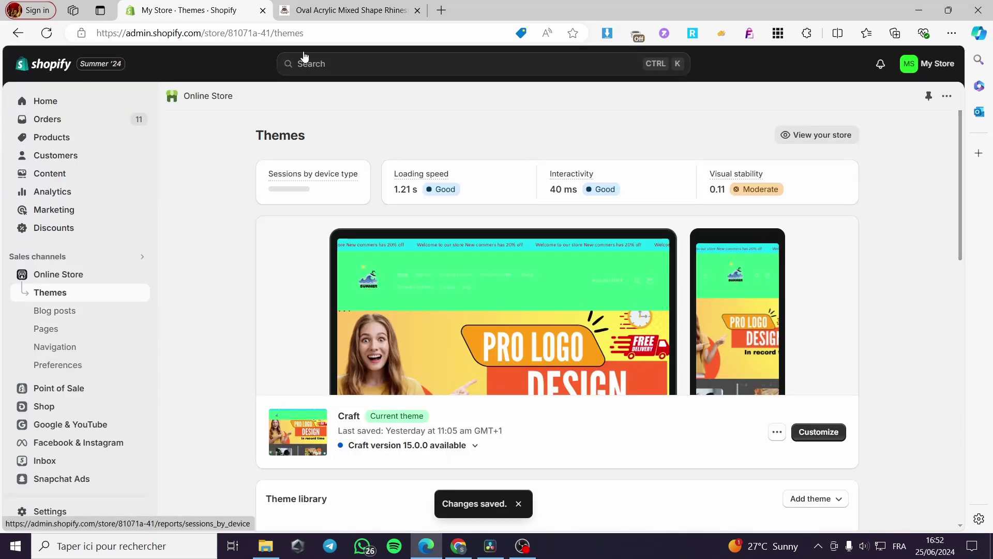
Look over the live ring product page
click(341, 10)
scroll(530, 412, up, 5)
scroll(322, 367, down, 10)
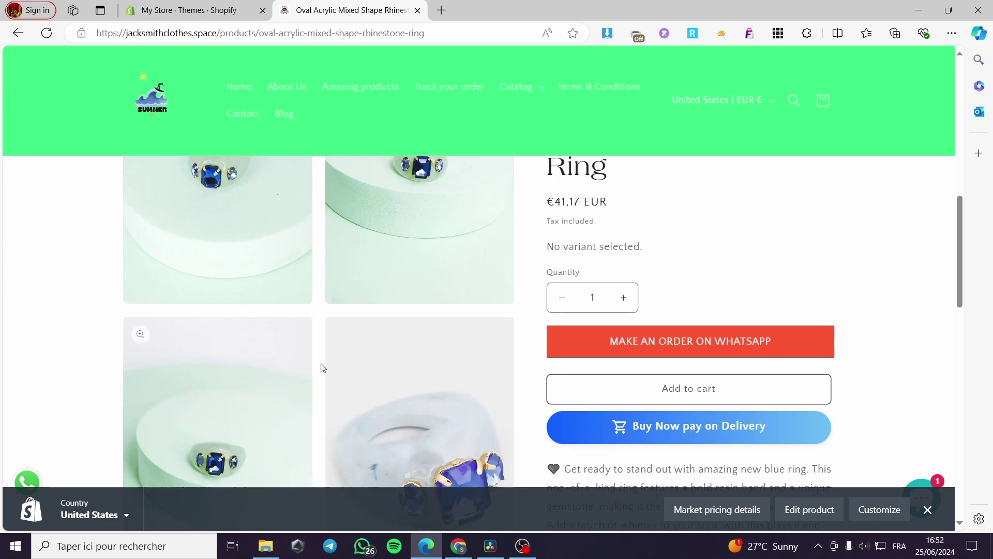
scroll(541, 389, up, 4)
scroll(534, 326, down, 3)
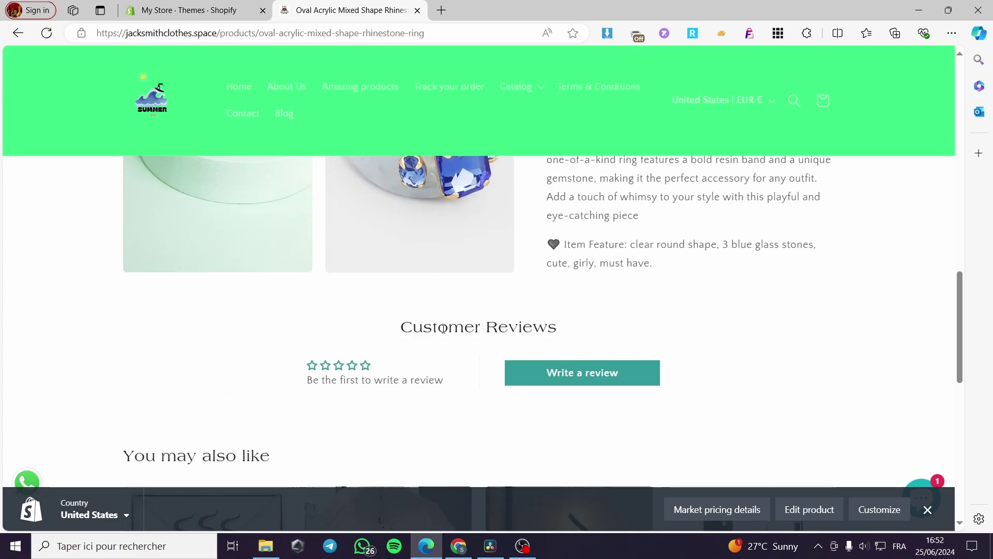
scroll(533, 251, down, 3)
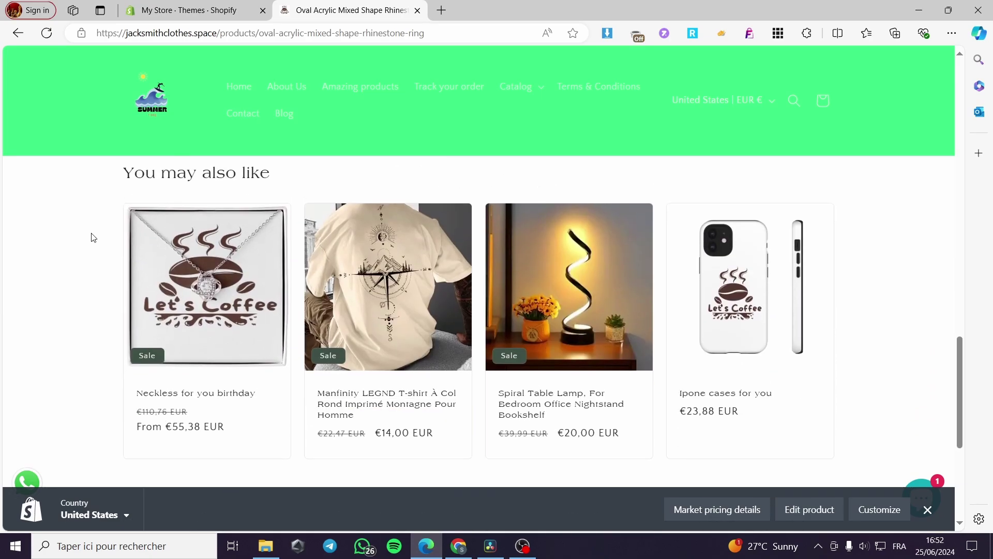
scroll(91, 235, up, 1)
From the admin Products list, preview the winter shirt on the live store
click(202, 7)
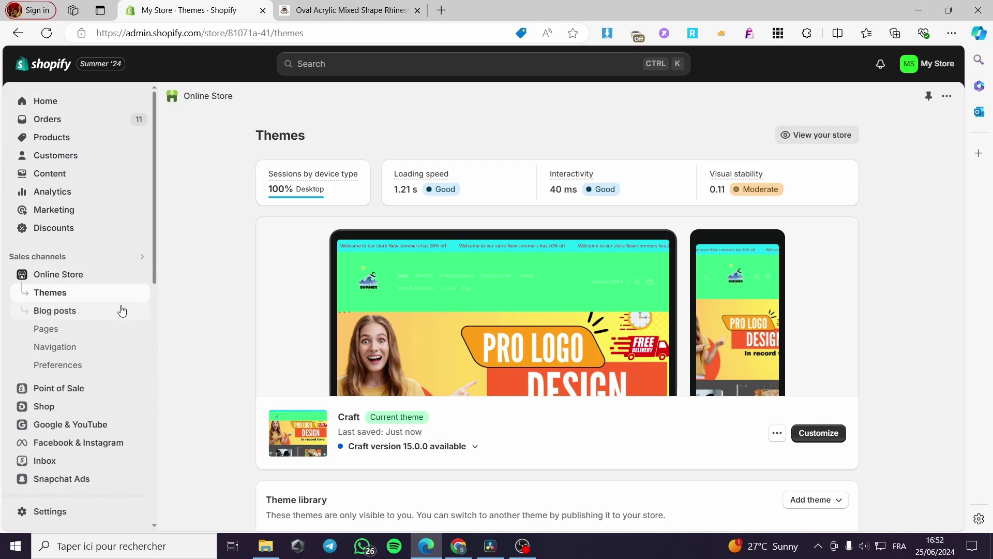
click(62, 136)
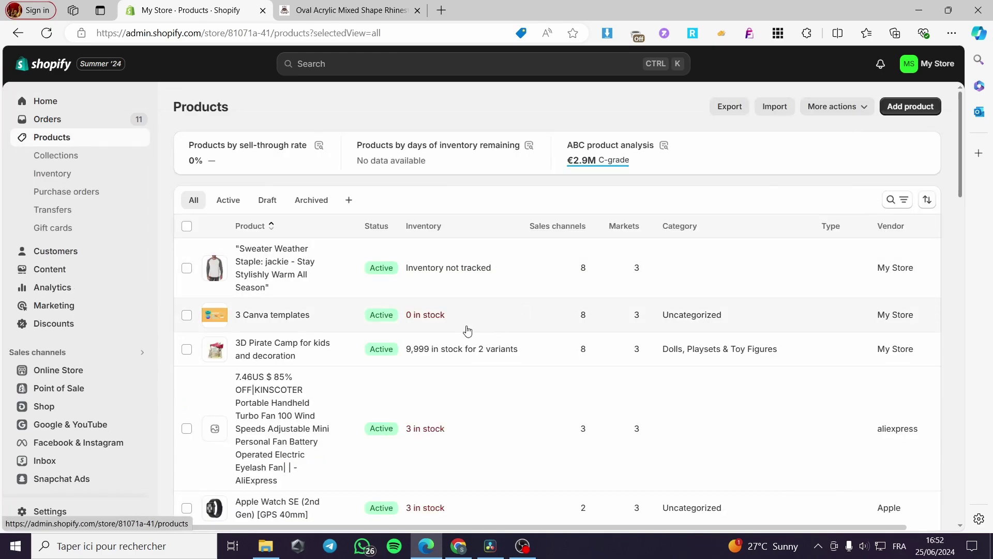
scroll(517, 320, down, 6)
scroll(524, 318, down, 3)
drag(960, 259, 966, 473)
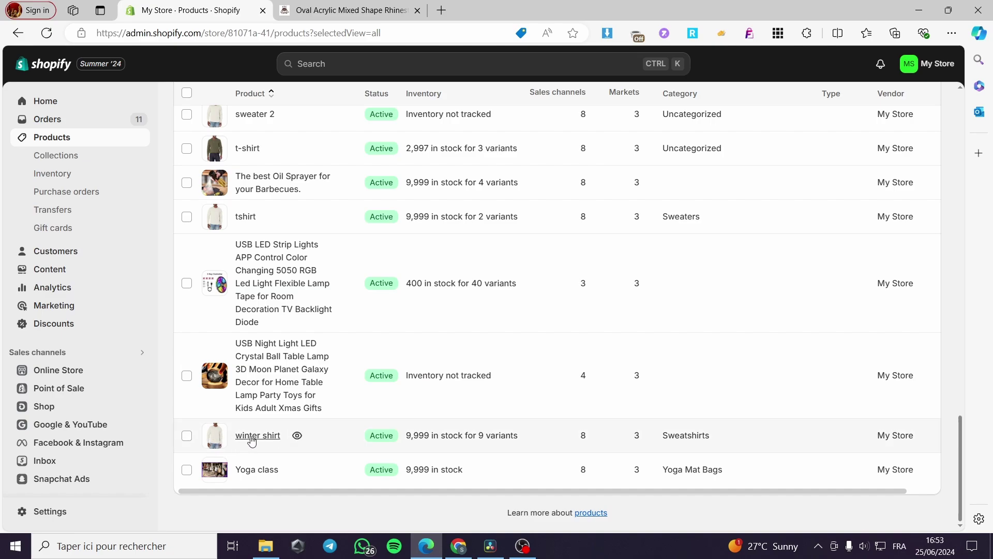
click(297, 437)
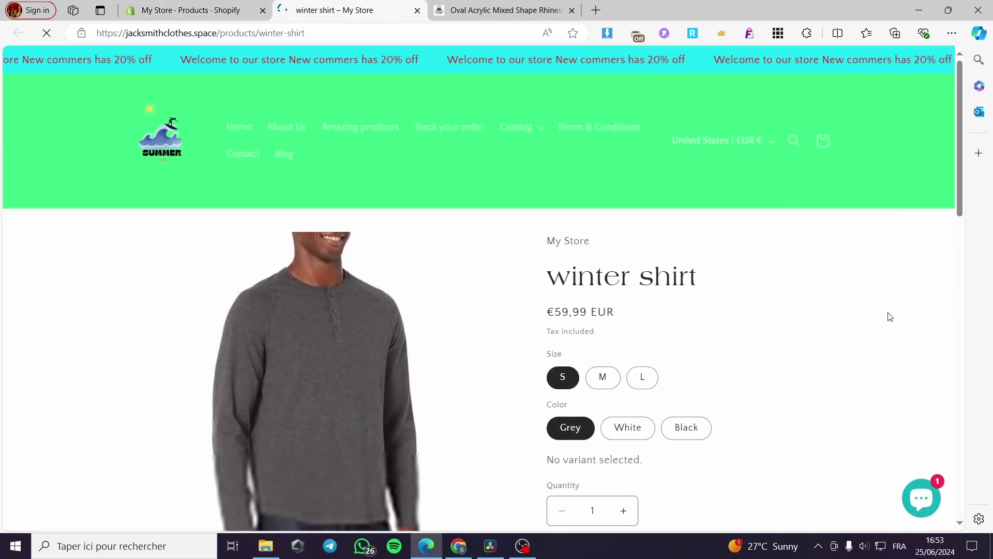
Reload and browse the live winter shirt page, priced €59,99 EUR
scroll(880, 269, down, 3)
scroll(877, 245, down, 10)
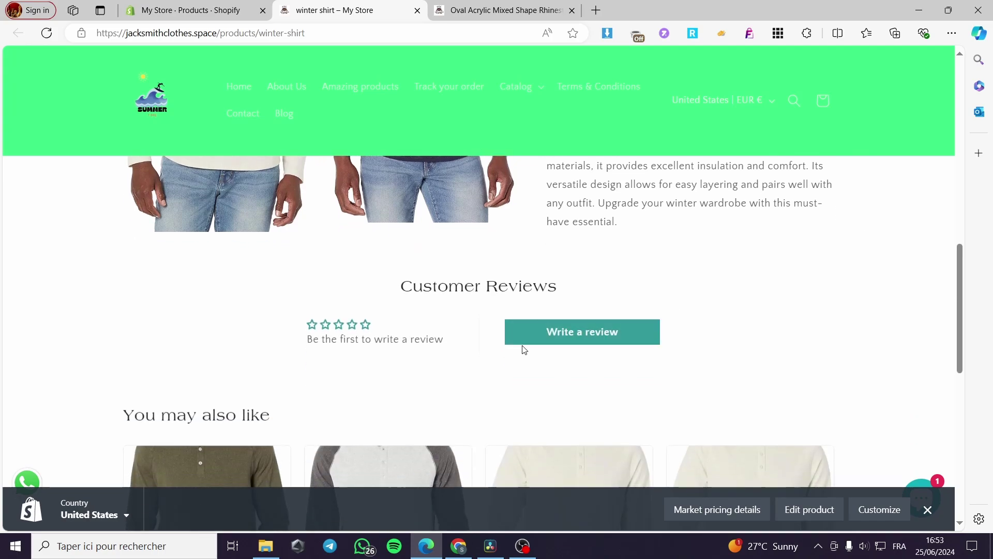
scroll(685, 324, down, 7)
scroll(672, 310, up, 4)
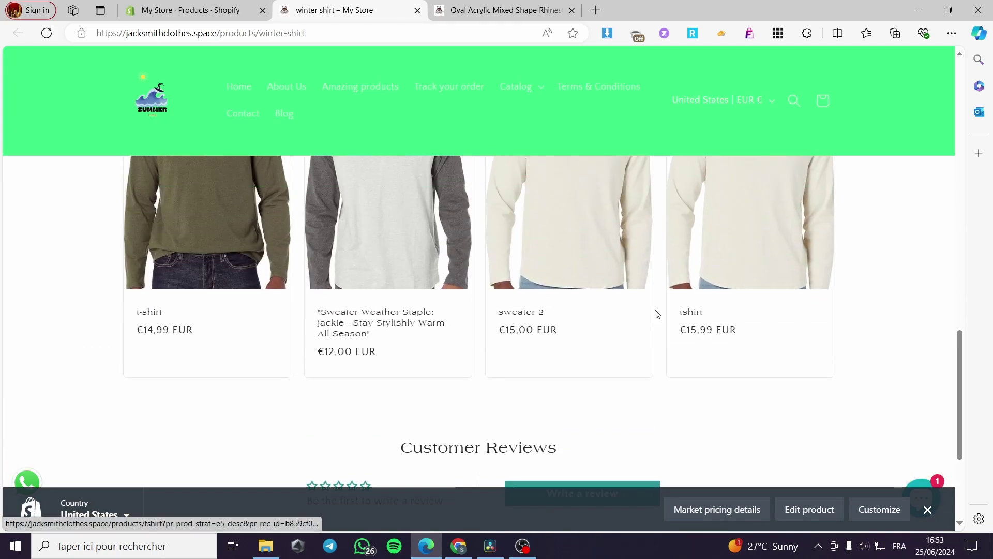
scroll(321, 350, up, 5)
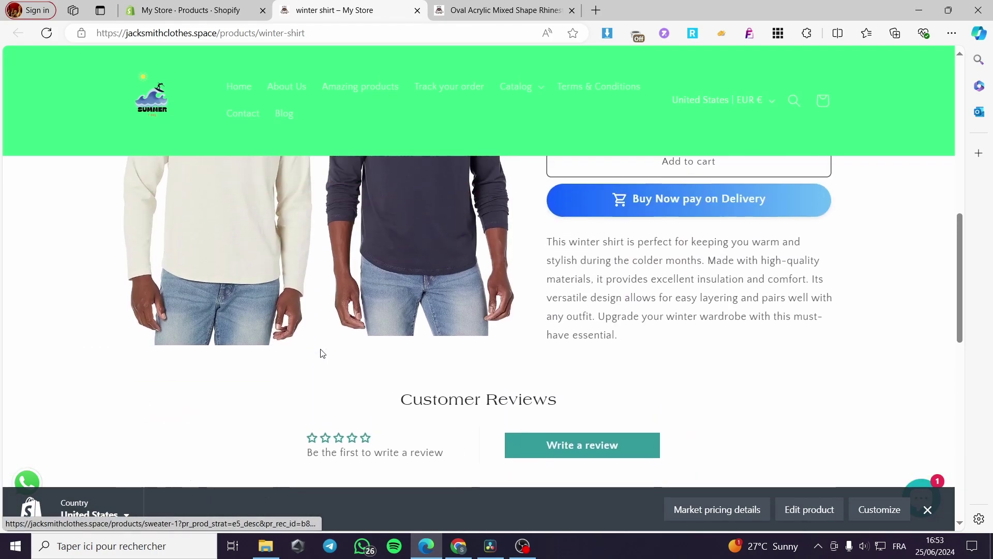
click(47, 34)
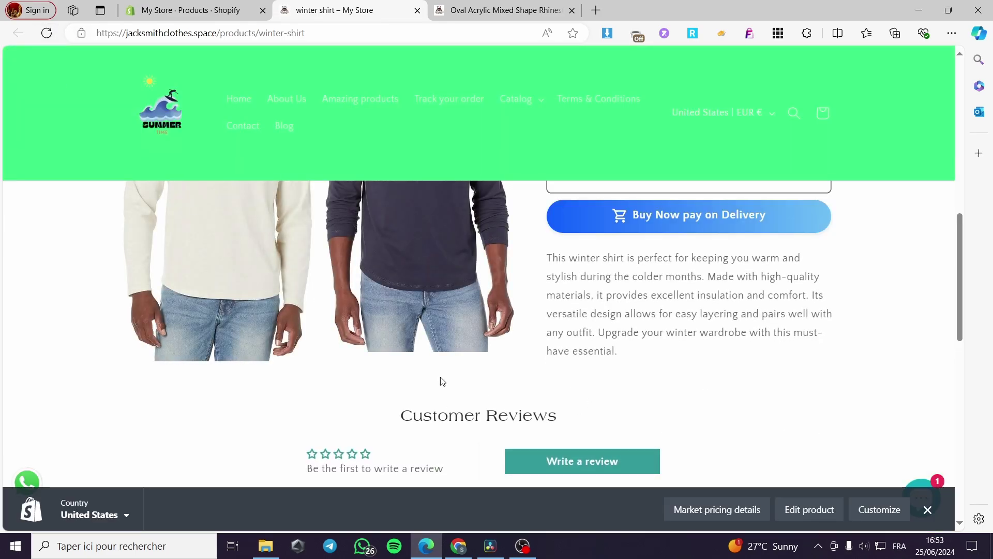
scroll(442, 381, down, 2)
scroll(450, 394, up, 6)
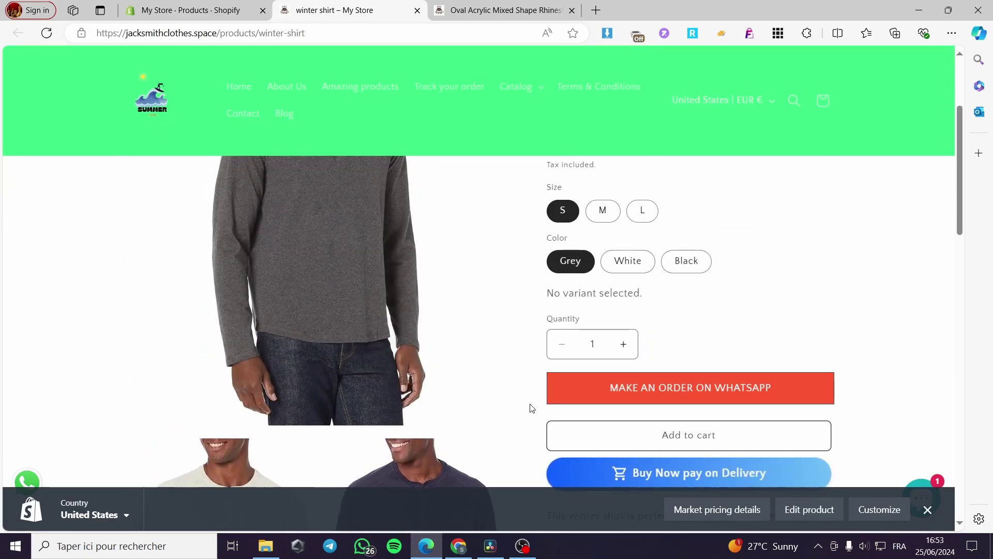
scroll(530, 409, up, 4)
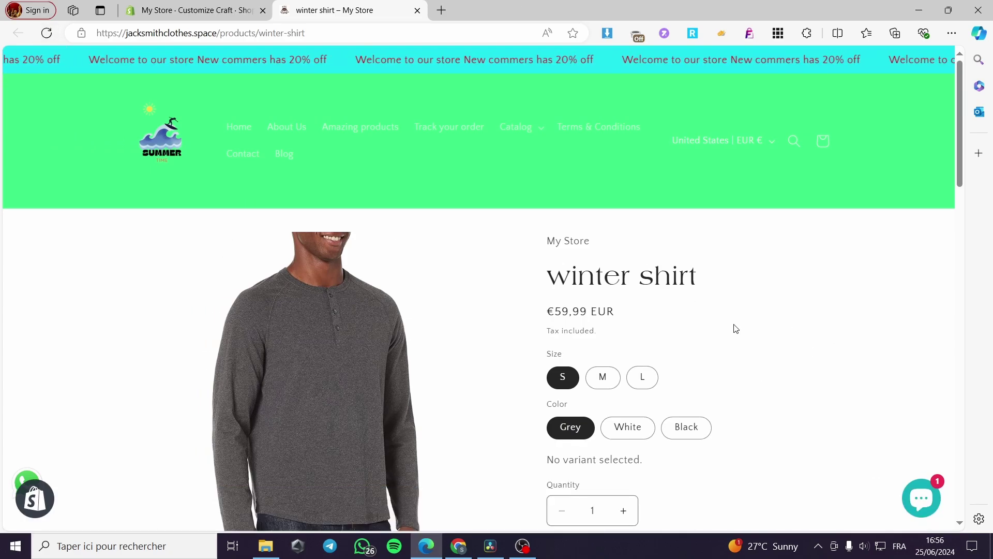
Scroll to the live Multicolumn section and test where the grey sweater card leads
scroll(580, 302, down, 1)
scroll(638, 221, down, 8)
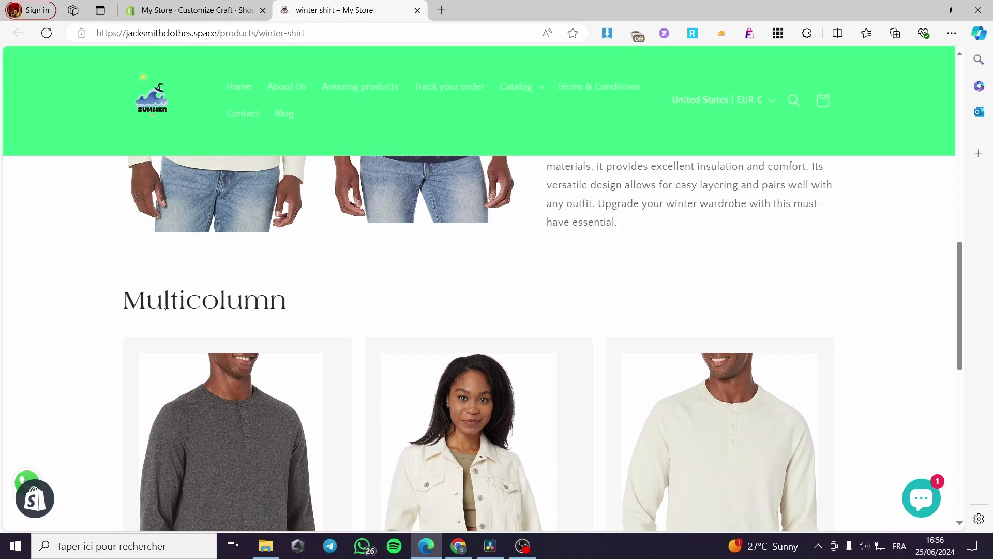
scroll(351, 308, down, 5)
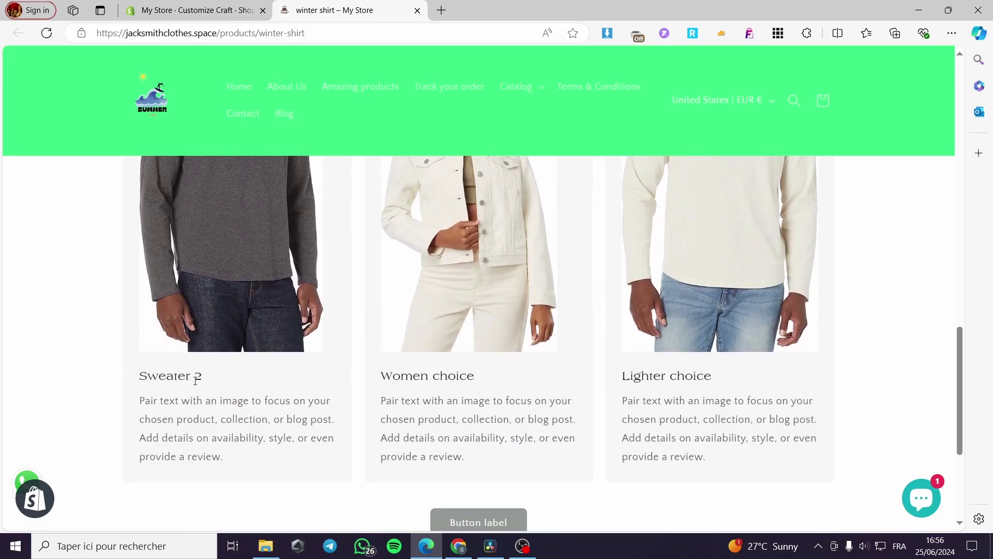
scroll(623, 328, up, 3)
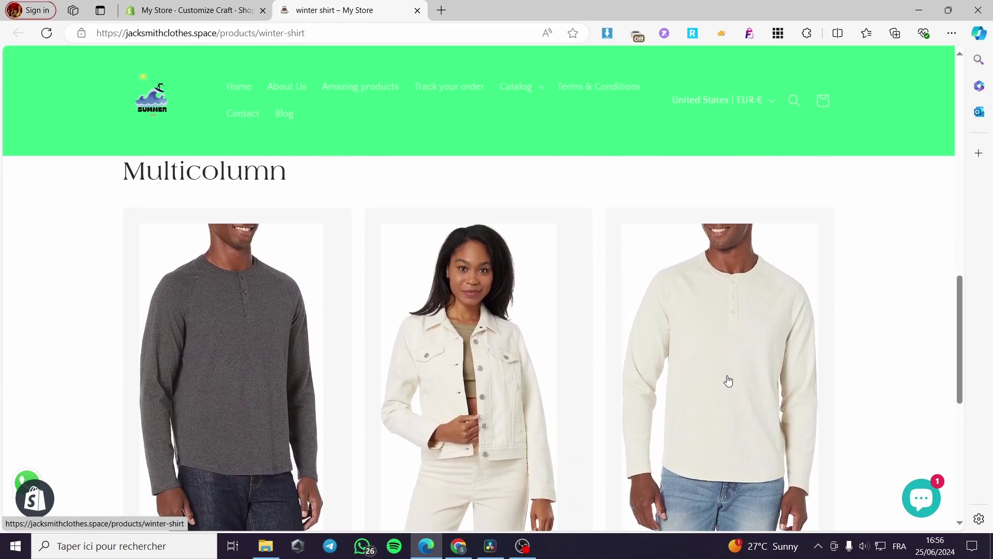
click(234, 325)
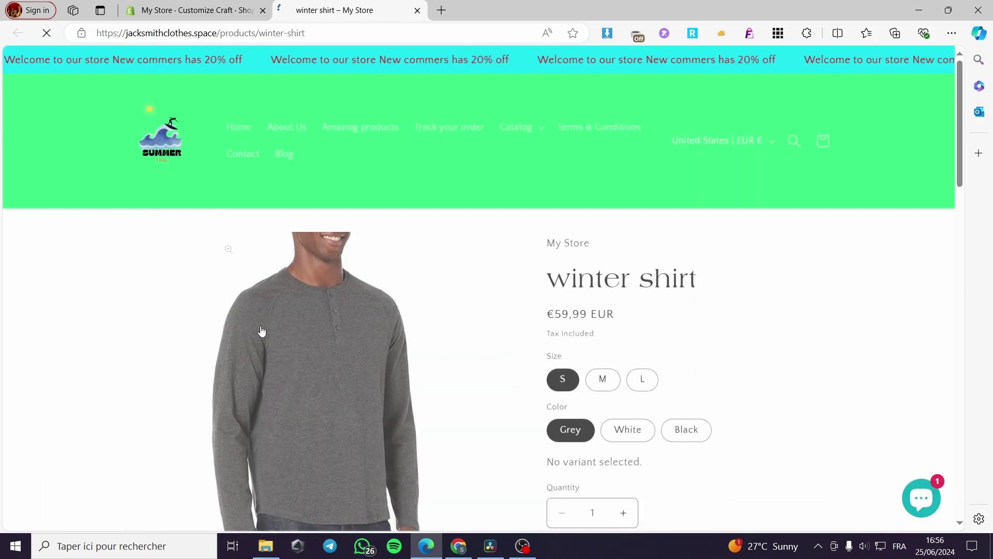
scroll(765, 359, down, 3)
scroll(456, 377, up, 3)
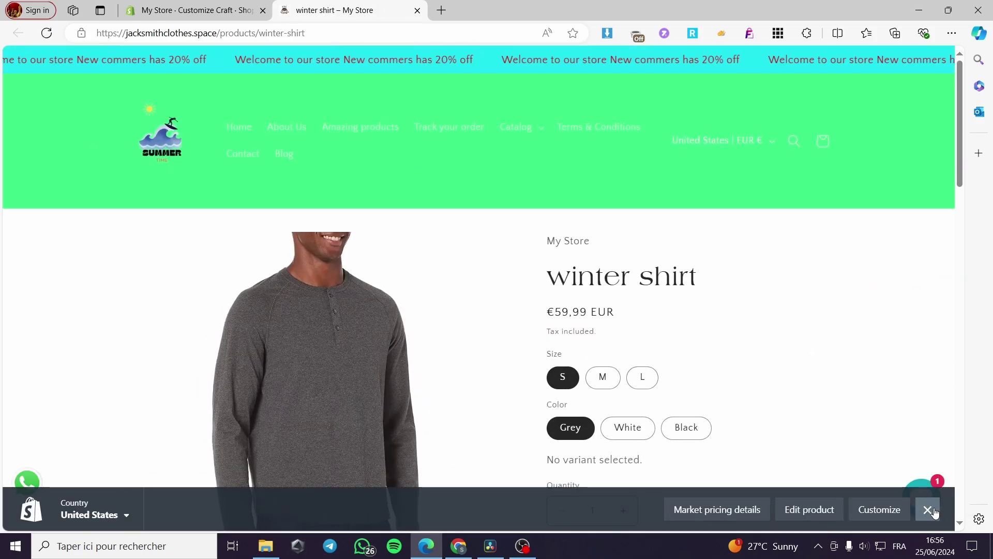
scroll(723, 404, down, 3)
scroll(724, 405, down, 10)
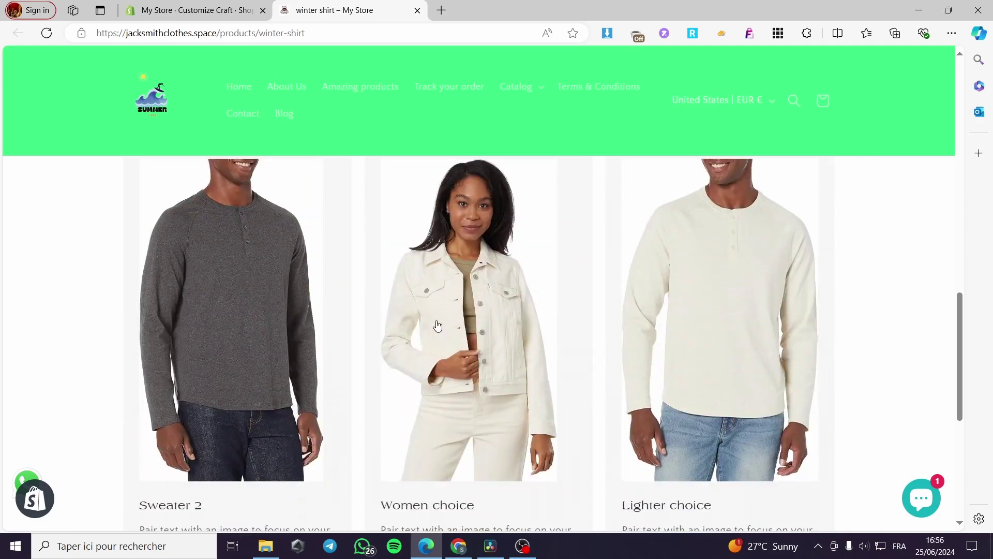
scroll(598, 377, down, 8)
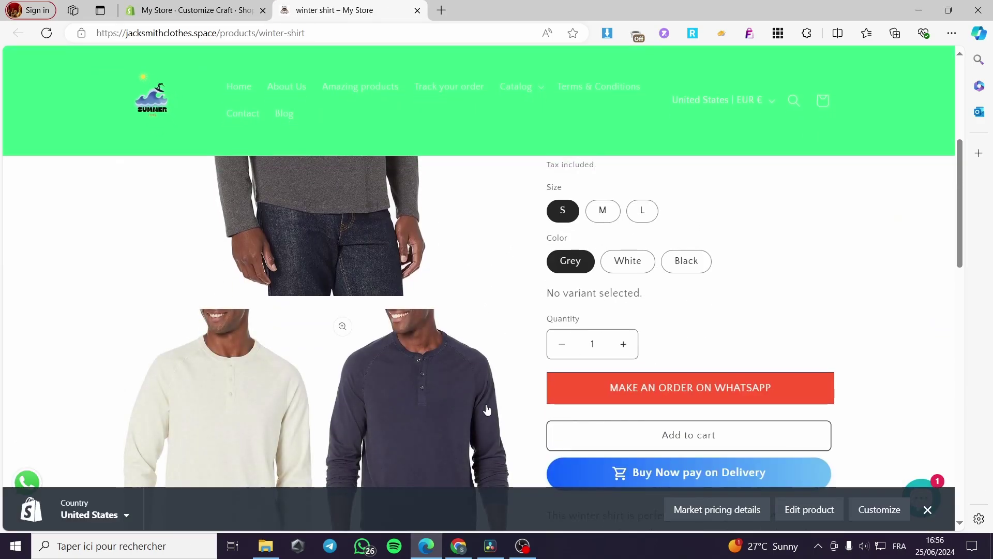
scroll(468, 378, down, 3)
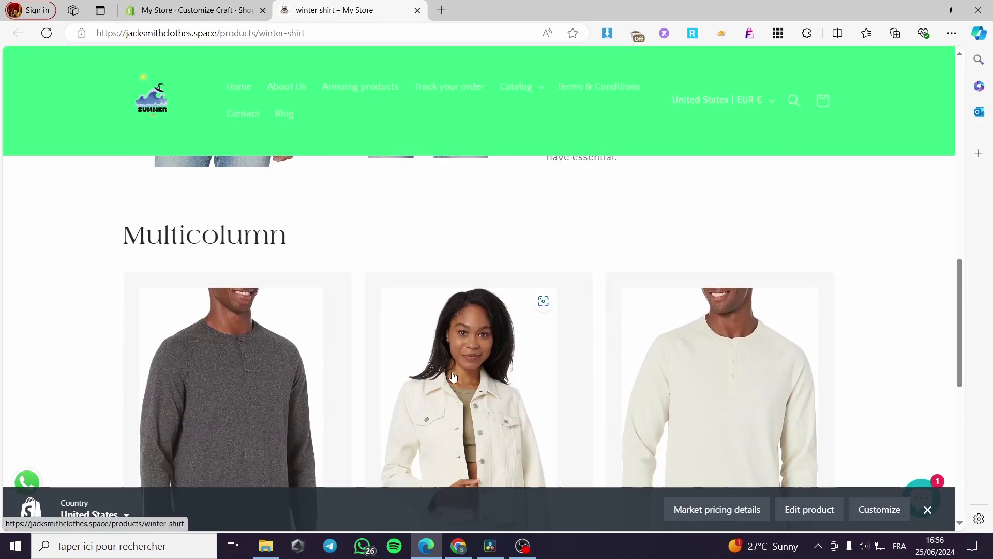
Link the Sweater 2 column to Blogs > News and save the template
click(187, 10)
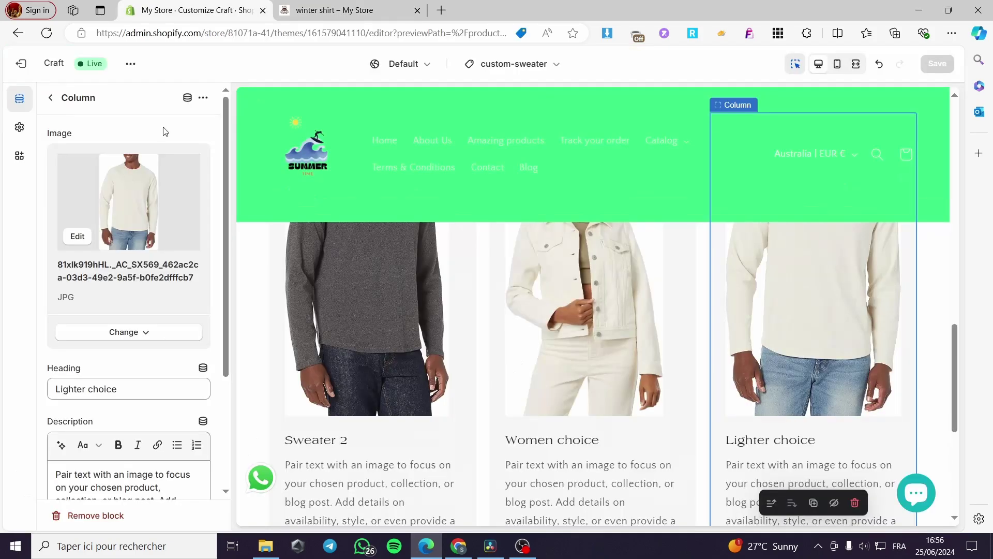
scroll(158, 443, down, 1)
scroll(333, 429, down, 4)
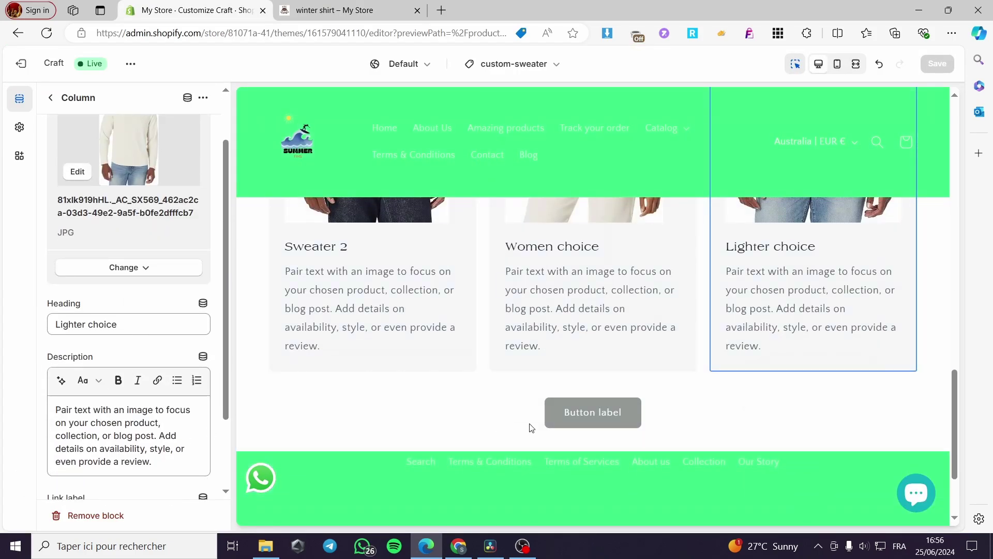
click(399, 260)
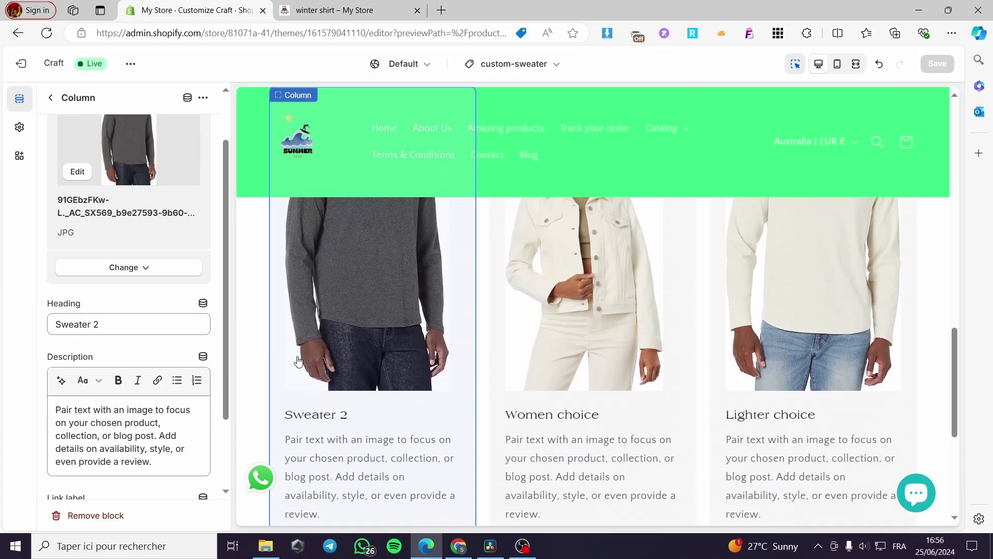
click(127, 479)
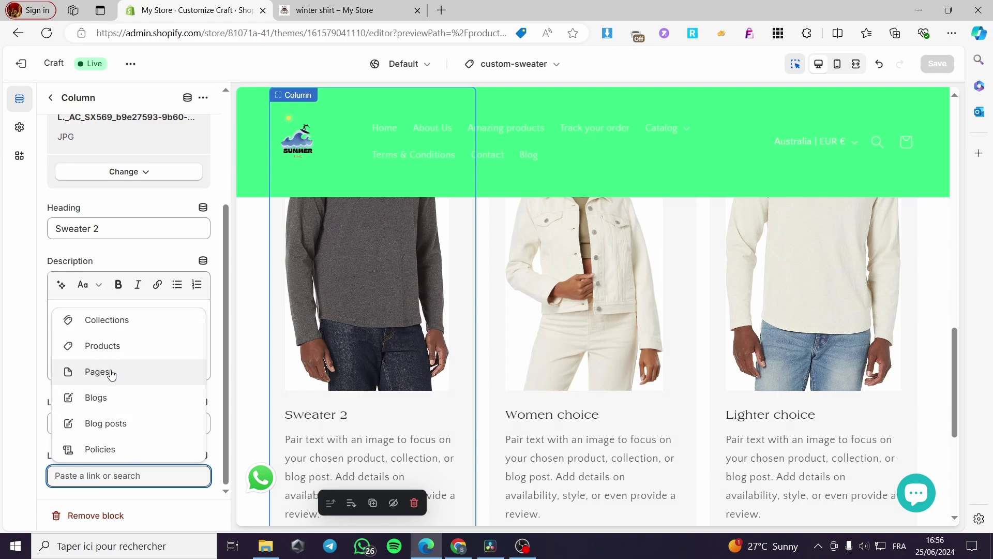
click(93, 398)
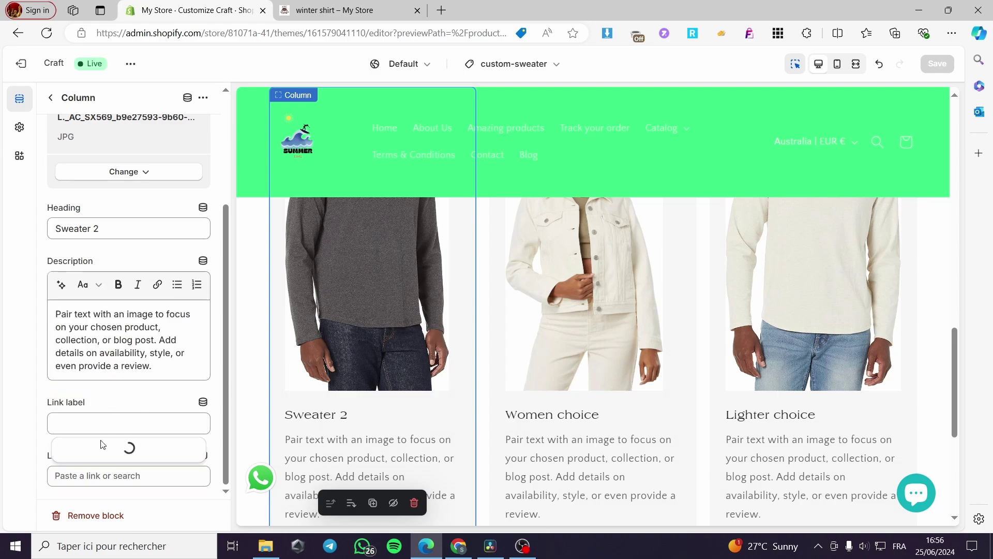
click(92, 452)
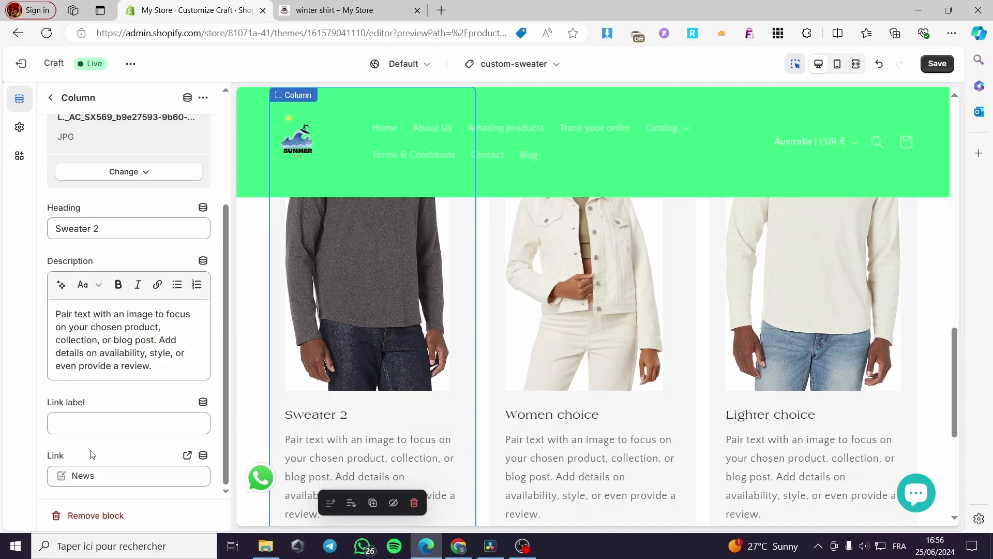
click(938, 64)
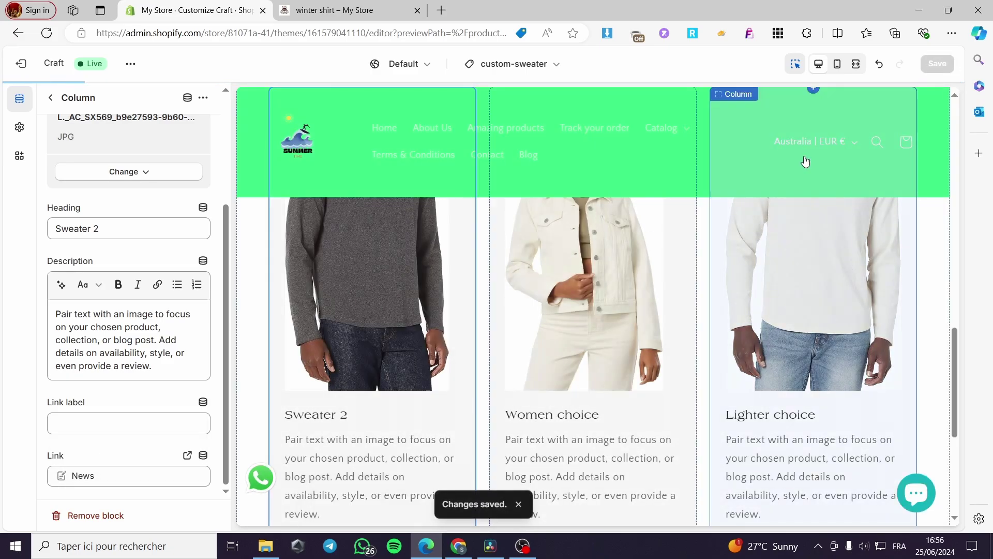
click(336, 10)
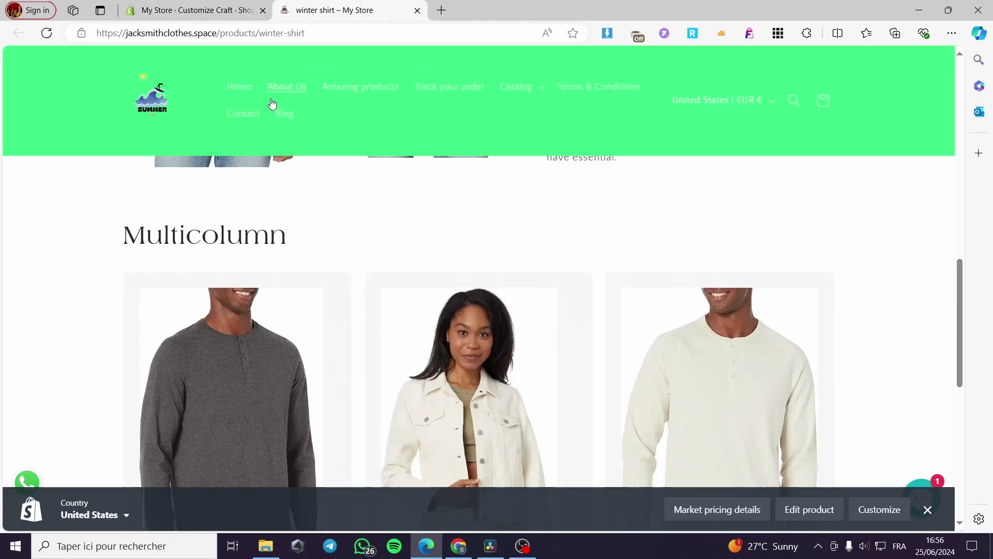
Reload the live page and follow the Sweater 2 card to /blogs/news
click(46, 34)
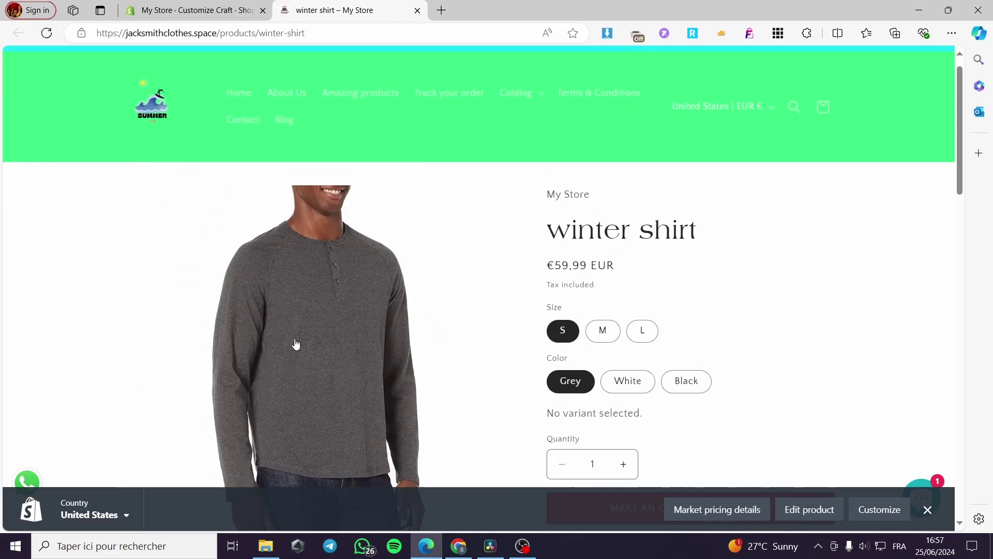
scroll(296, 344, down, 12)
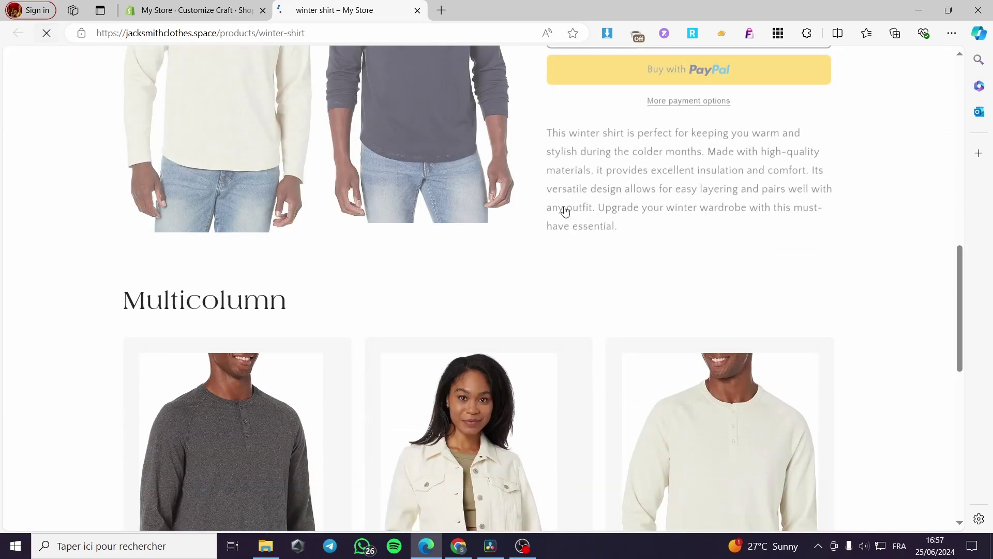
scroll(279, 279, down, 5)
scroll(279, 280, up, 1)
click(279, 279)
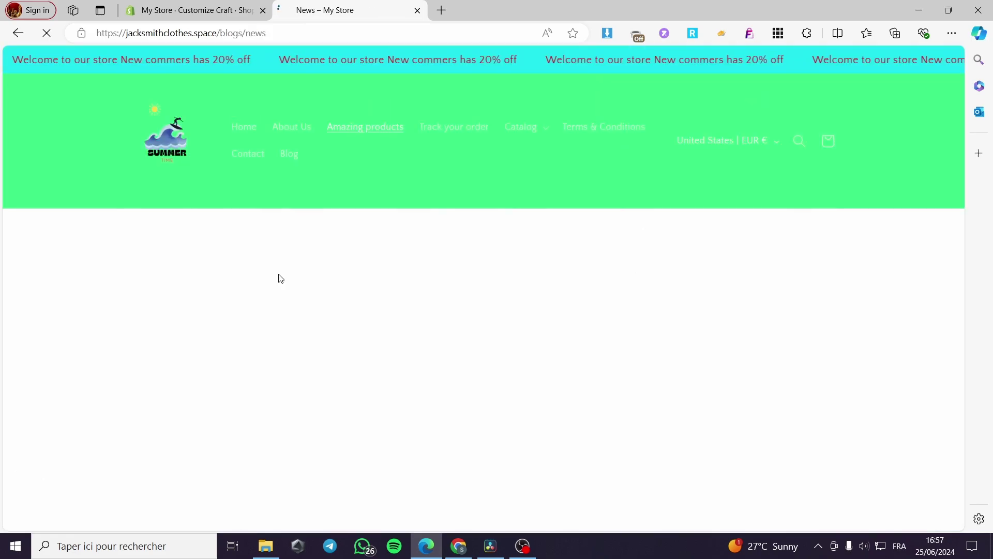